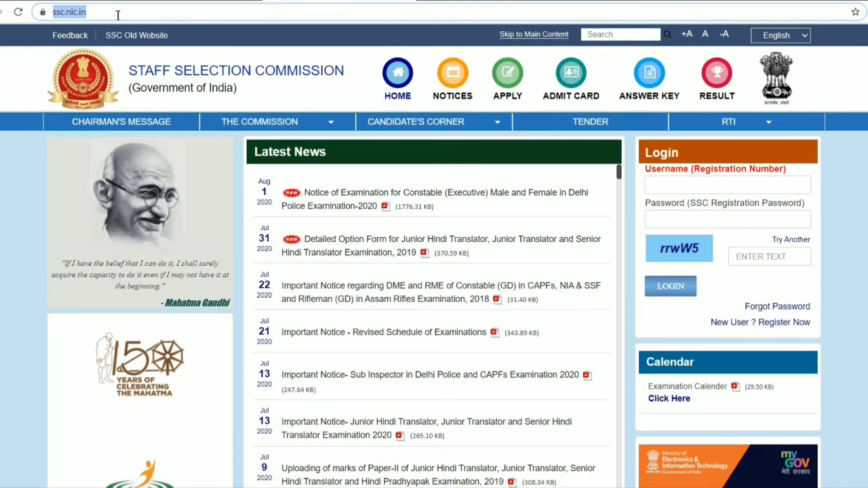
Load ssc.nic.in and open the new user registration form from the login section
key("Return")
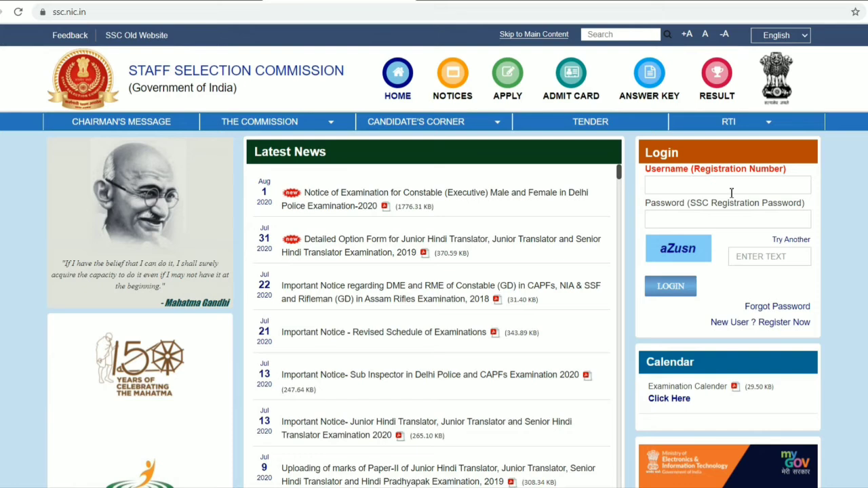
left_click(784, 324)
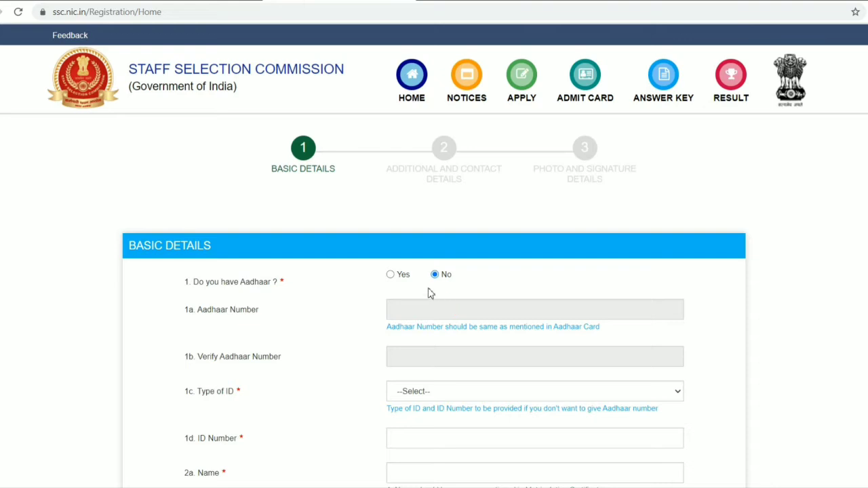
Answer No to having Aadhaar and choose Voter ID Card as the type of ID
scroll(426, 281, "down", 1)
scroll(412, 244, "down", 1)
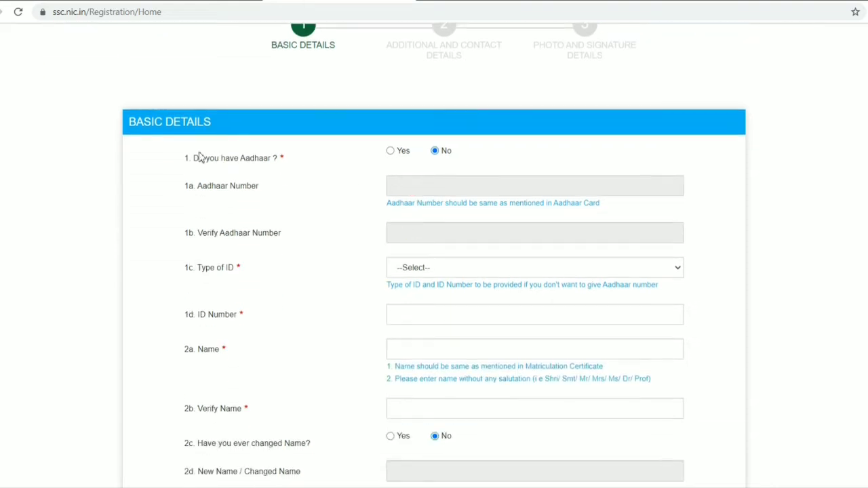
left_click(390, 153)
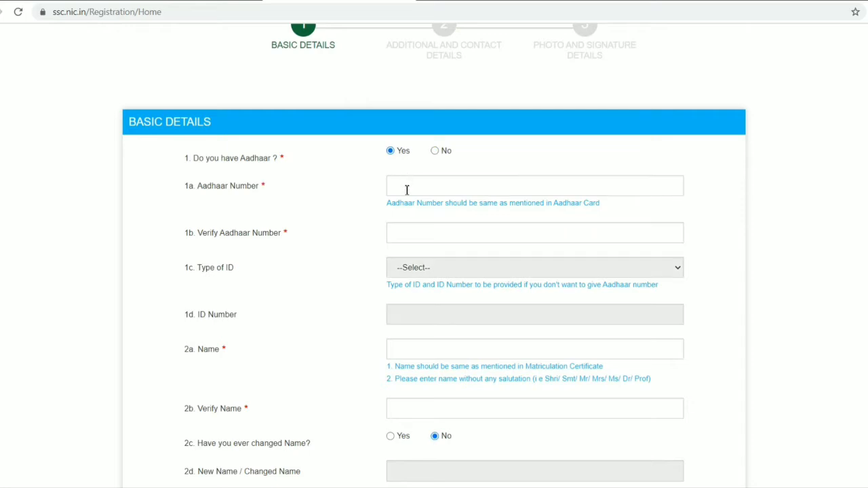
left_click(437, 152)
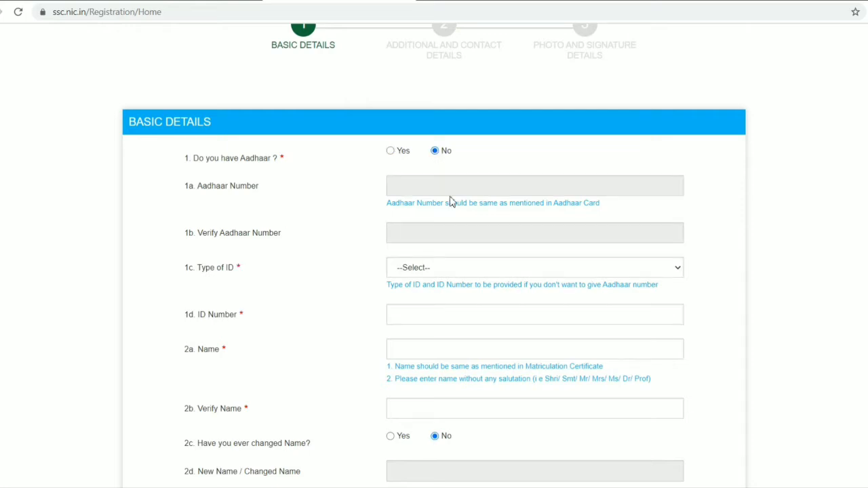
scroll(454, 217, "down", 1)
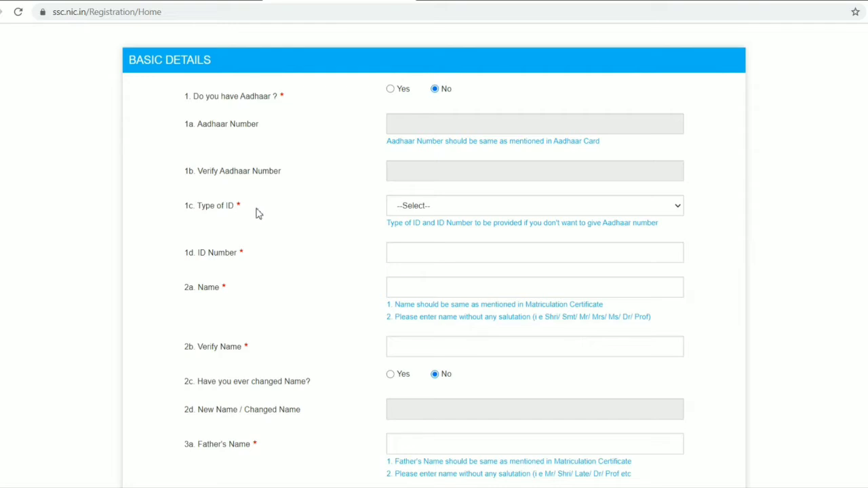
left_click(416, 208)
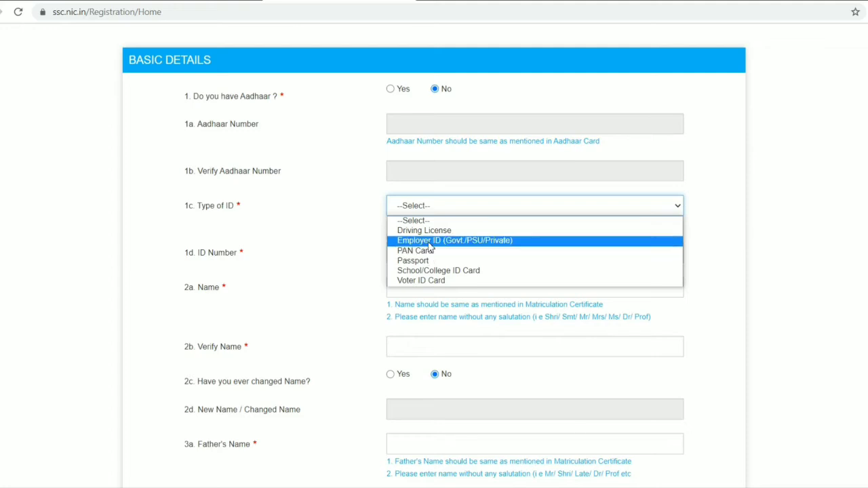
left_click(432, 281)
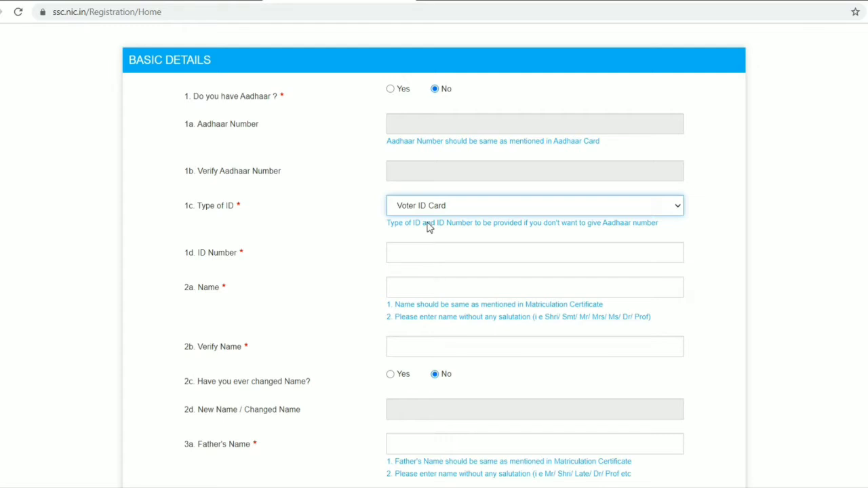
Enter the applicant's full name in the Name field and repeat it in the Verify Name field
left_click(415, 255)
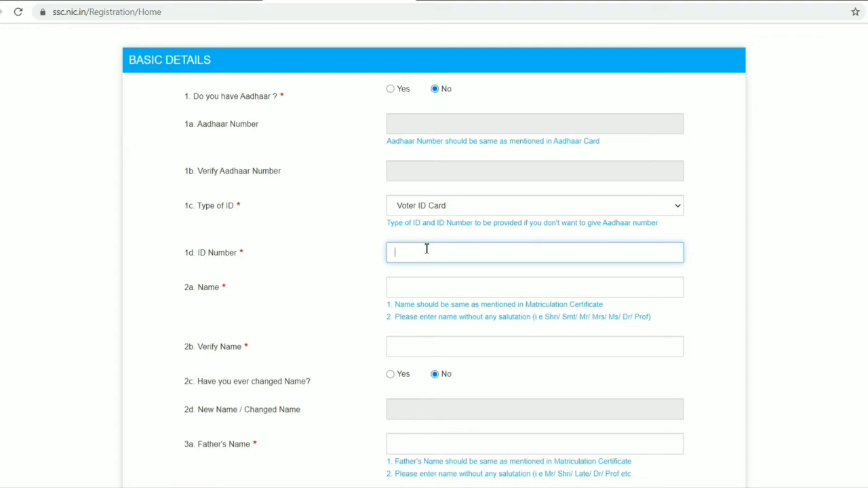
left_click(425, 282)
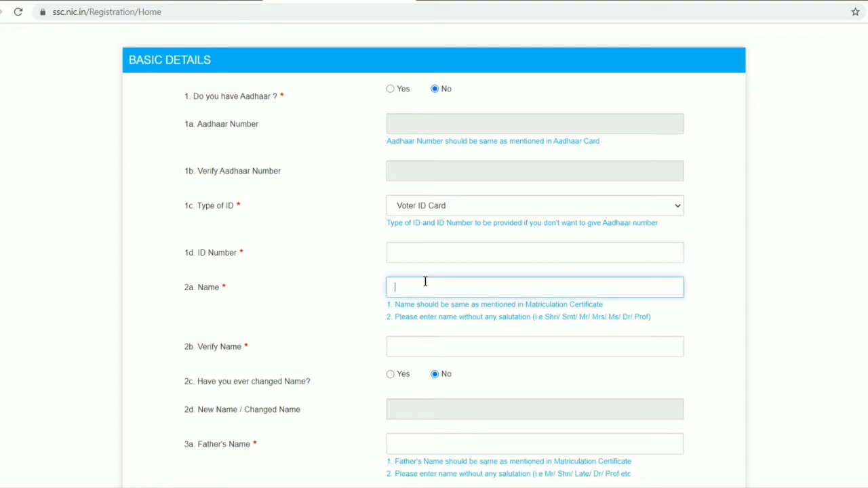
left_click(437, 343)
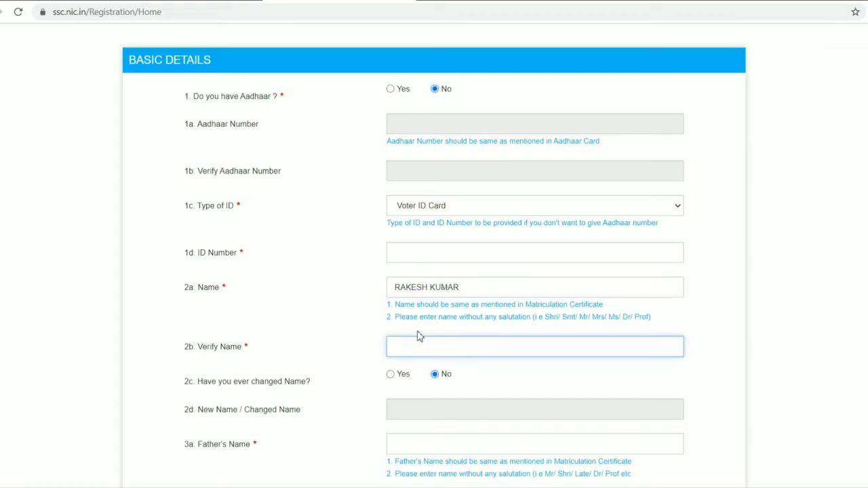
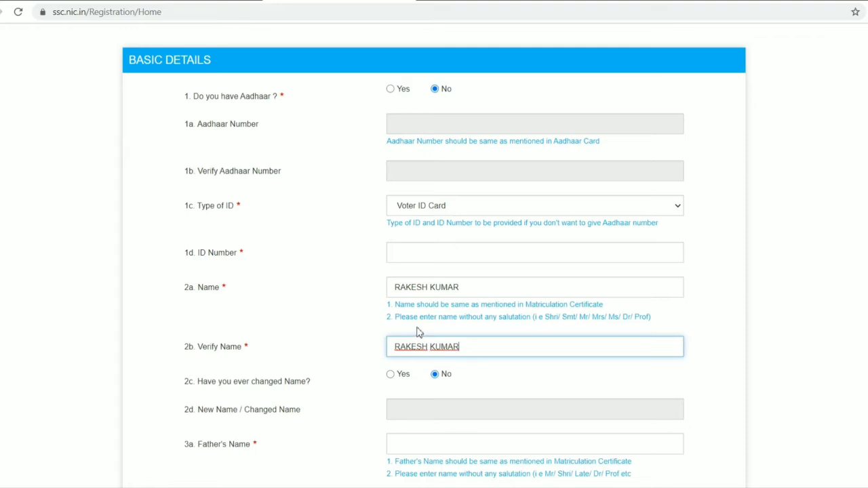
Enter the father's full name and repeat it in the Verify Father's Name field
scroll(346, 396, "down", 2)
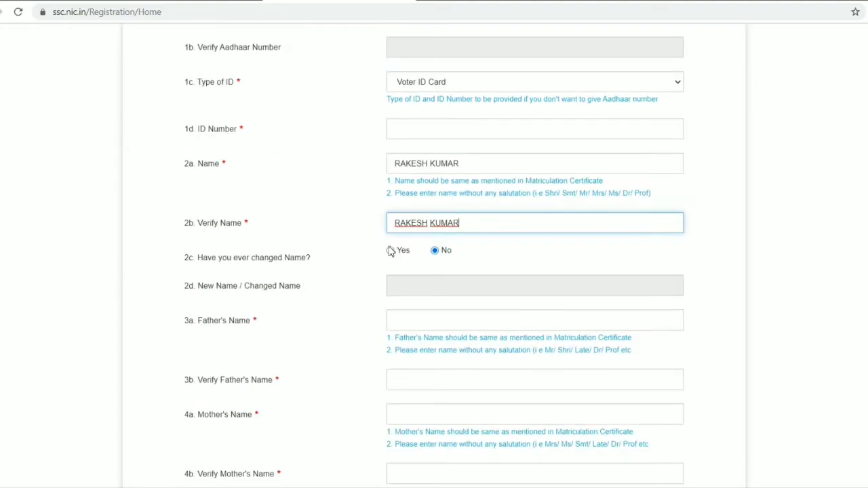
scroll(345, 321, "down", 1)
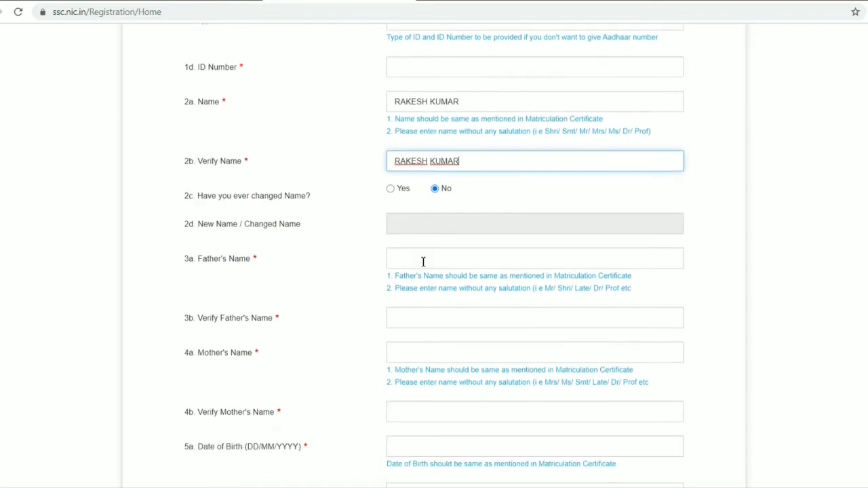
left_click(425, 254)
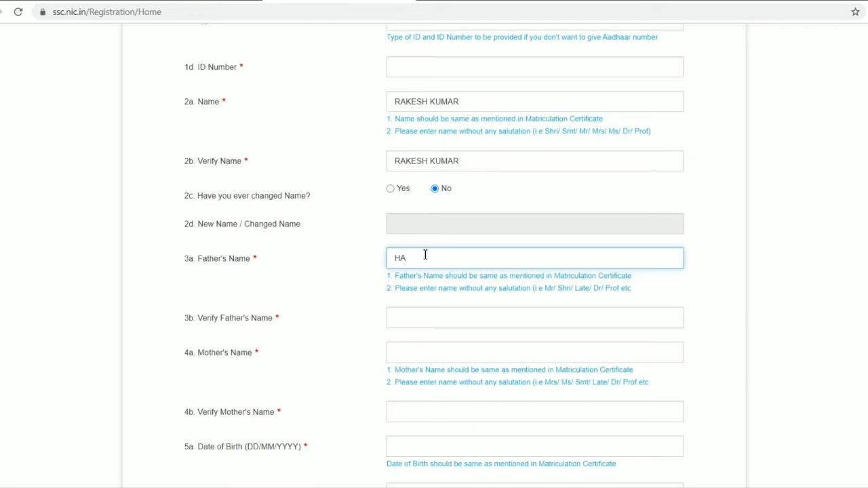
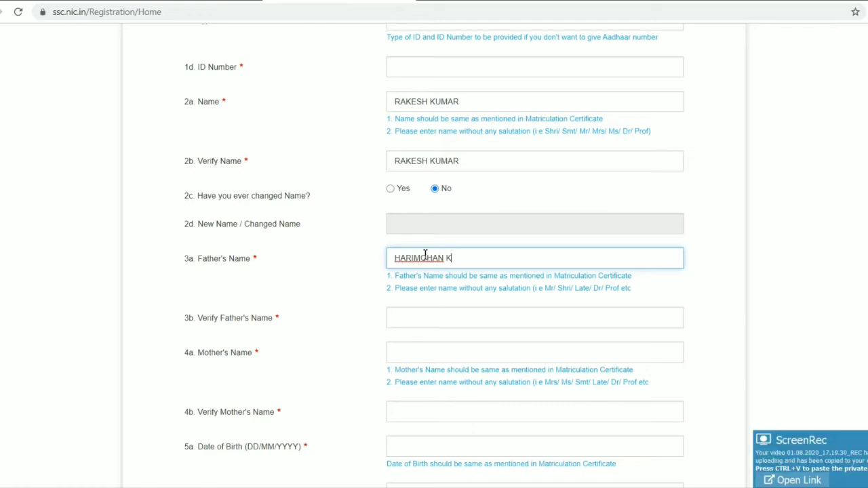
left_click(407, 315)
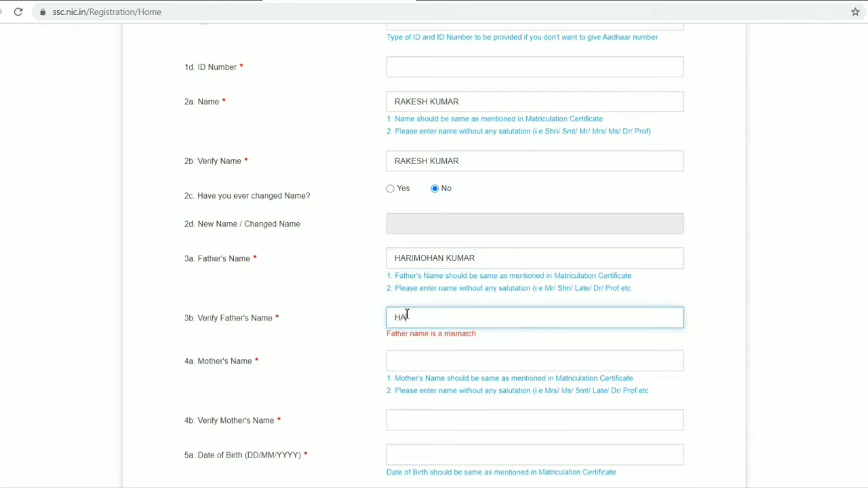
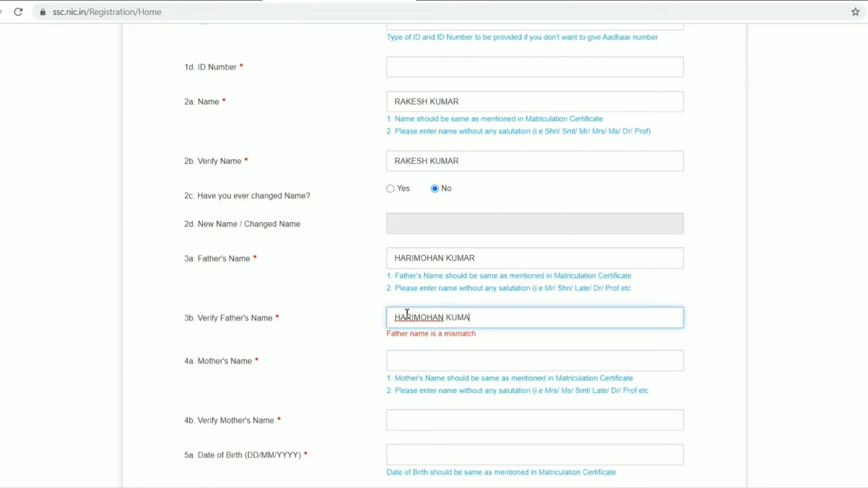
Enter the mother's full name and fill in the Verify Mother's Name field
left_click(407, 356)
scroll(407, 357, "down", 1)
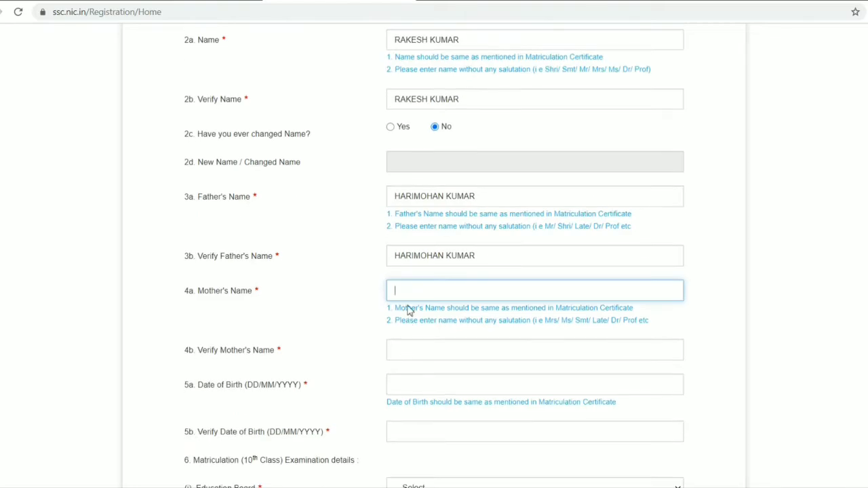
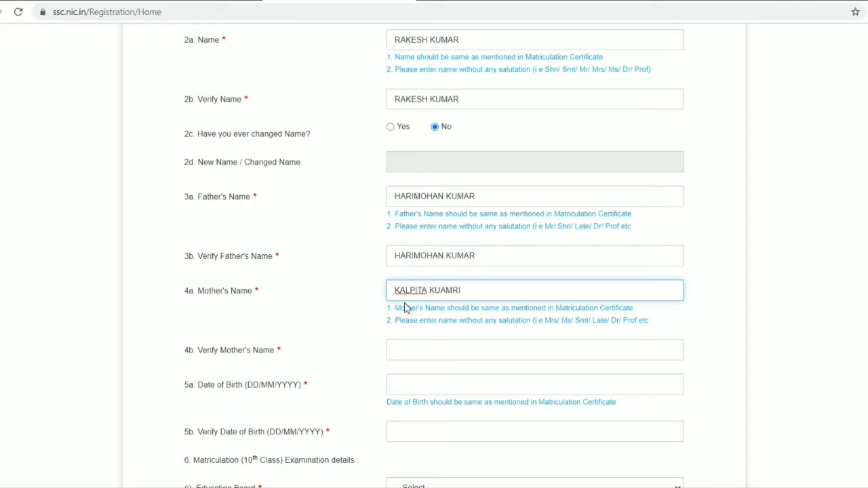
left_click(399, 350)
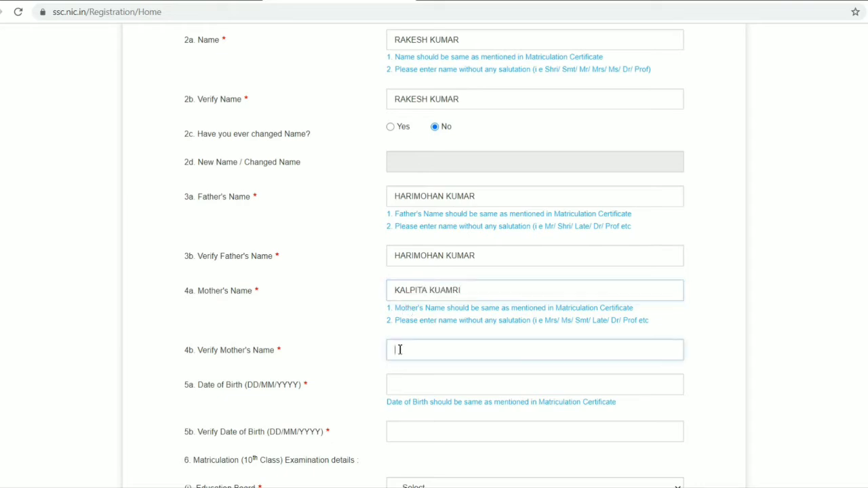
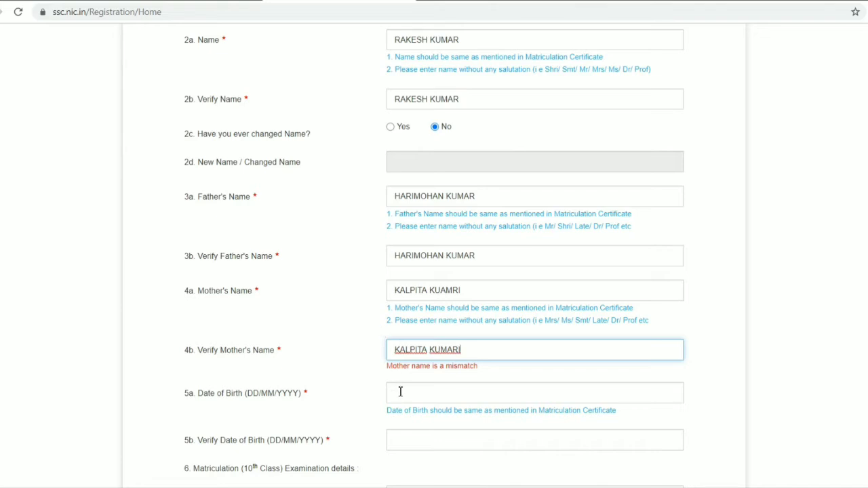
Pick the applicant's year, month and day of birth for the Date of Birth field
left_click(402, 392)
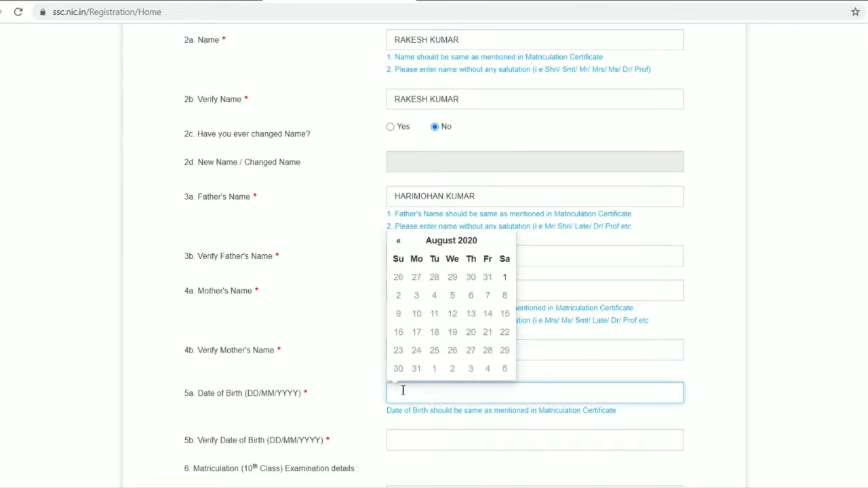
scroll(400, 353, "down", 1)
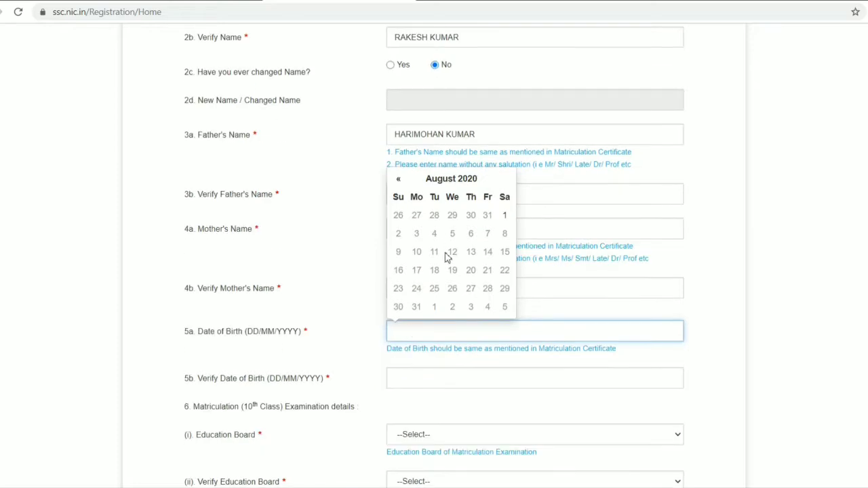
left_click(467, 182)
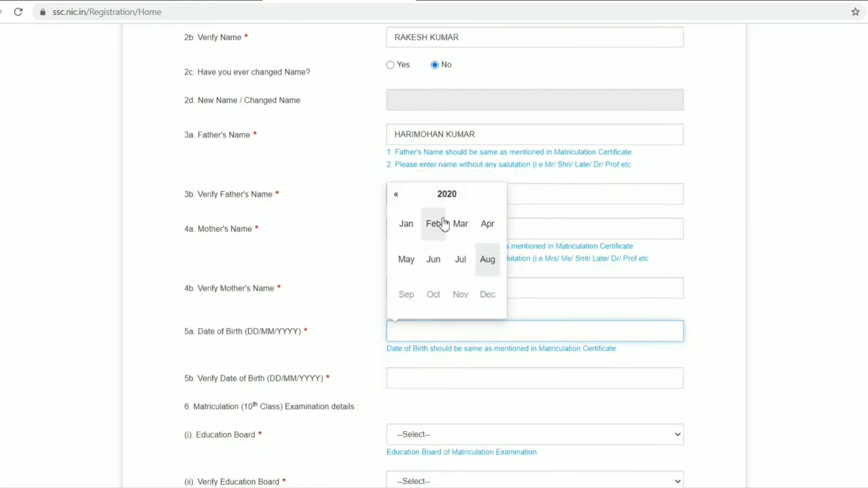
left_click(459, 201)
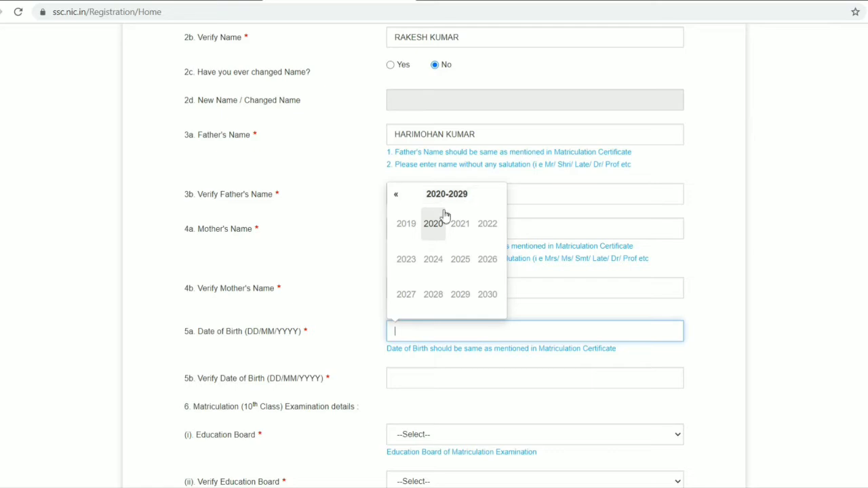
left_click(397, 195)
left_click(397, 195)
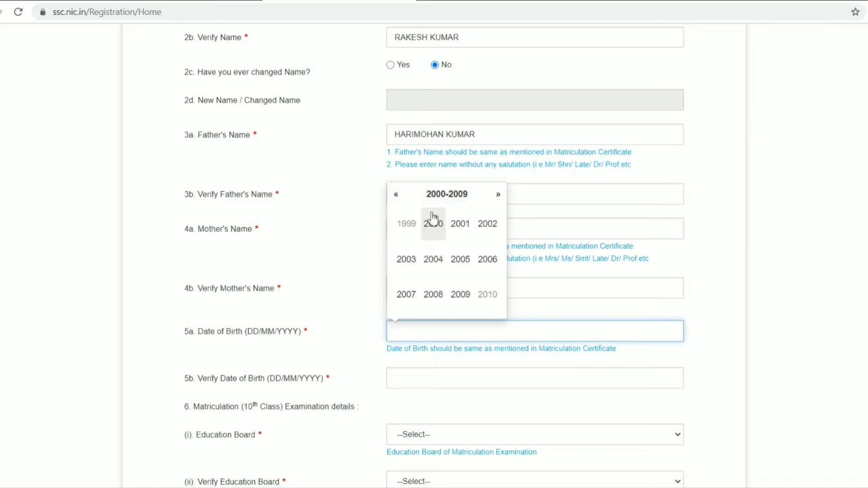
left_click(411, 225)
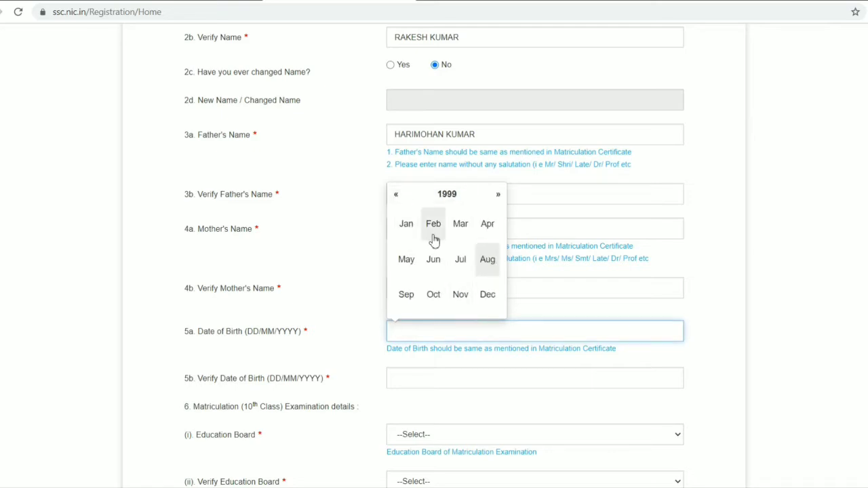
left_click(434, 236)
left_click(435, 253)
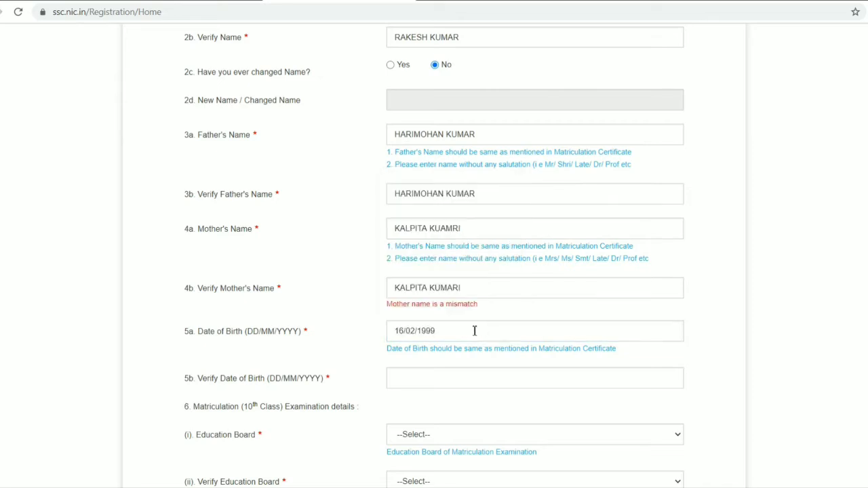
Pick the applicant's same year, month and day of birth for the Verify Date of Birth field
scroll(475, 330, "down", 1)
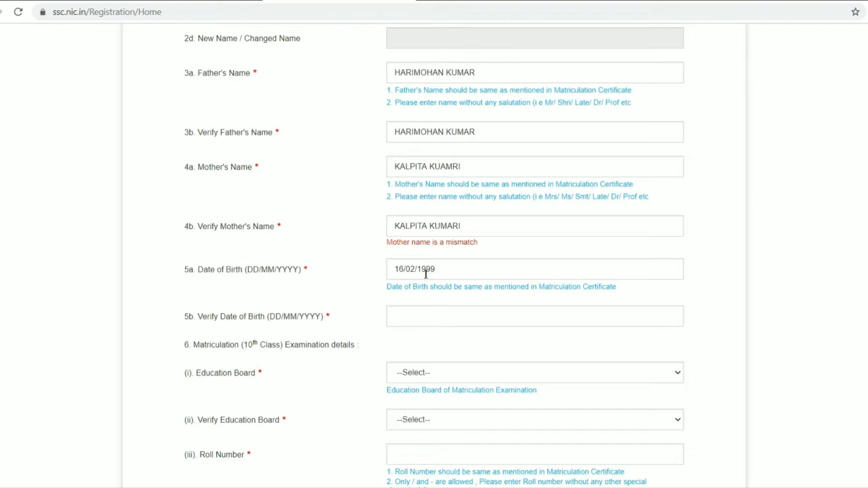
left_click(432, 312)
left_click(548, 272)
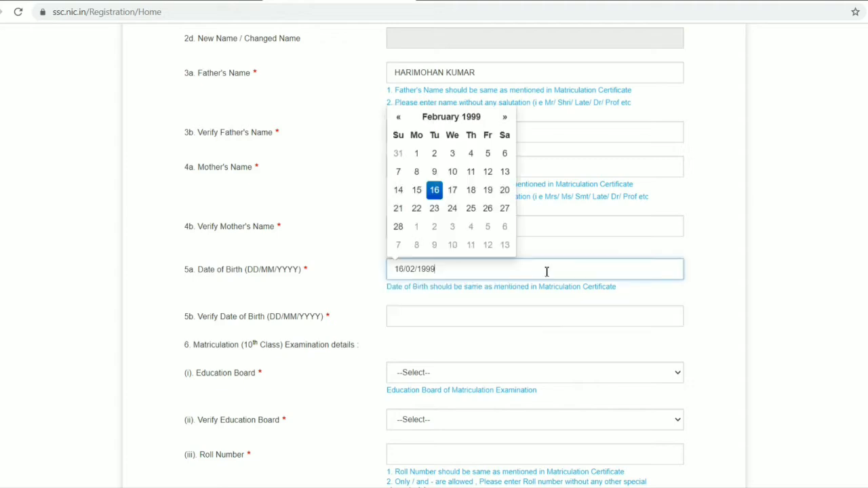
left_click(458, 314)
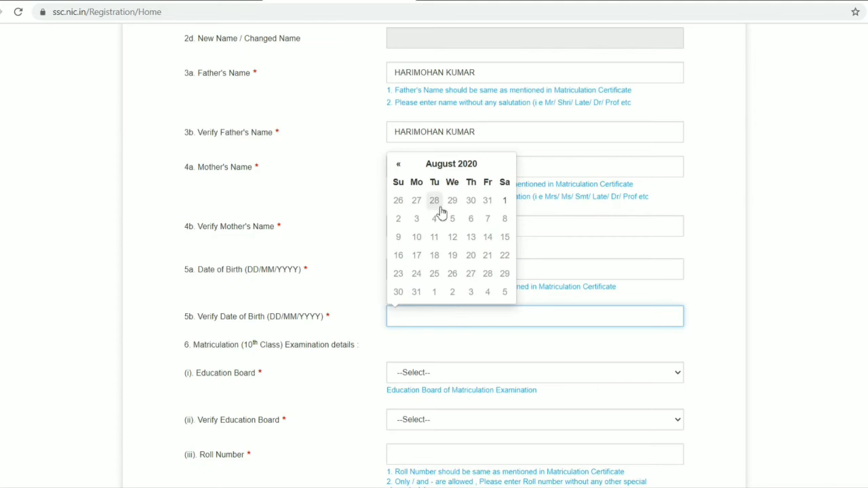
left_click(400, 165)
left_click(399, 165)
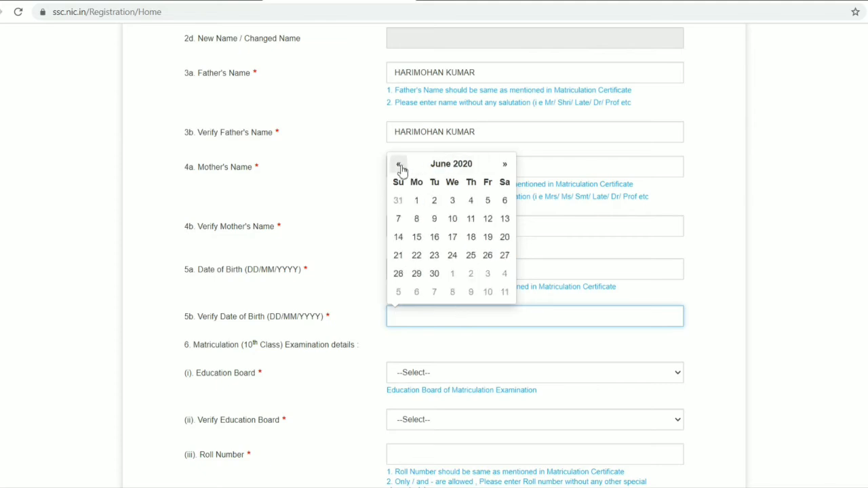
left_click(451, 163)
left_click(403, 186)
left_click(403, 185)
left_click(403, 186)
left_click(403, 186)
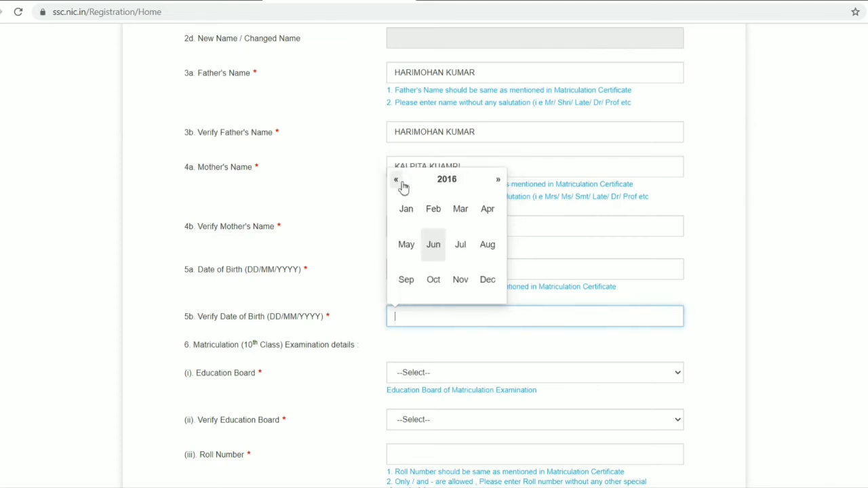
left_click(396, 181)
left_click(396, 181)
left_click(396, 180)
left_click(396, 180)
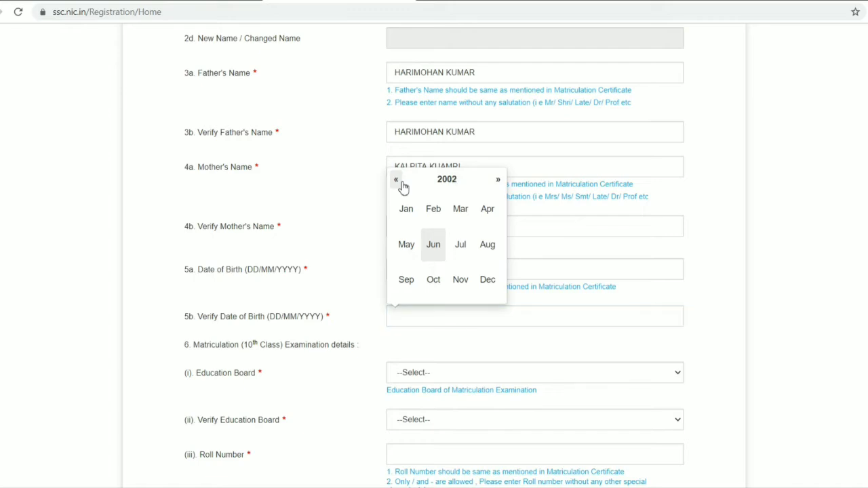
left_click(396, 181)
left_click(396, 180)
left_click(396, 180)
left_click(434, 210)
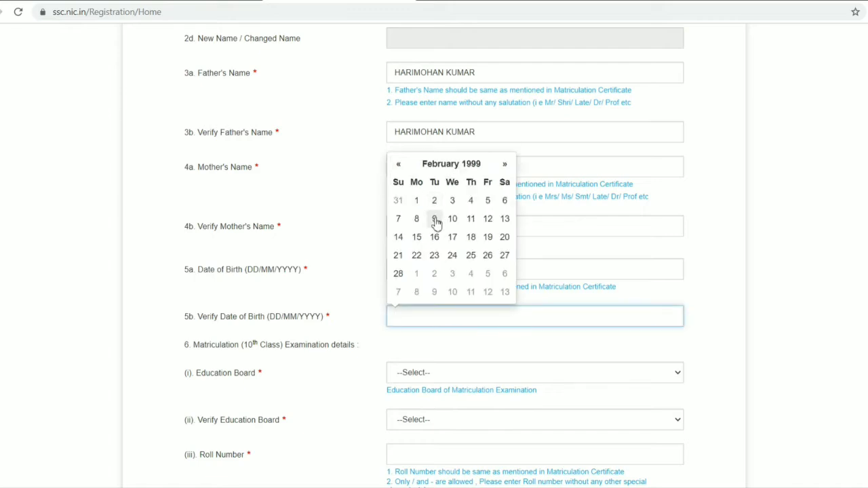
left_click(435, 237)
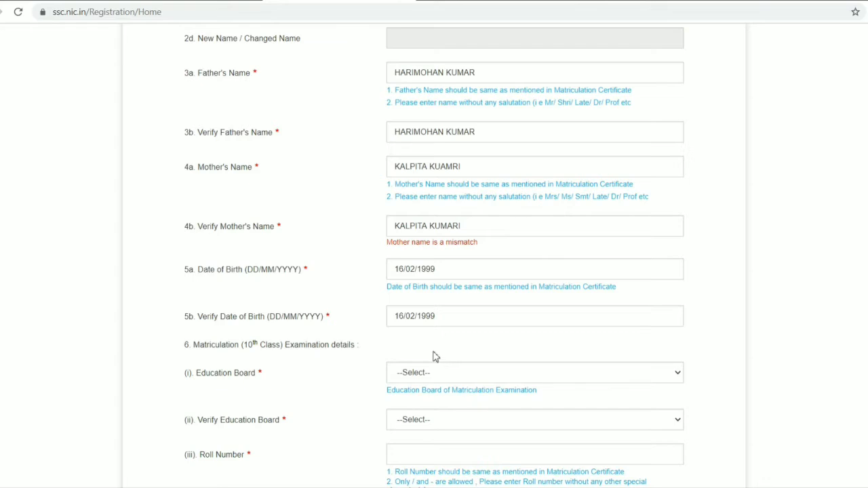
Set both Education Board and Verify Education Board to Central Board of Secondary Education (CBSE)
scroll(435, 357, "down", 2)
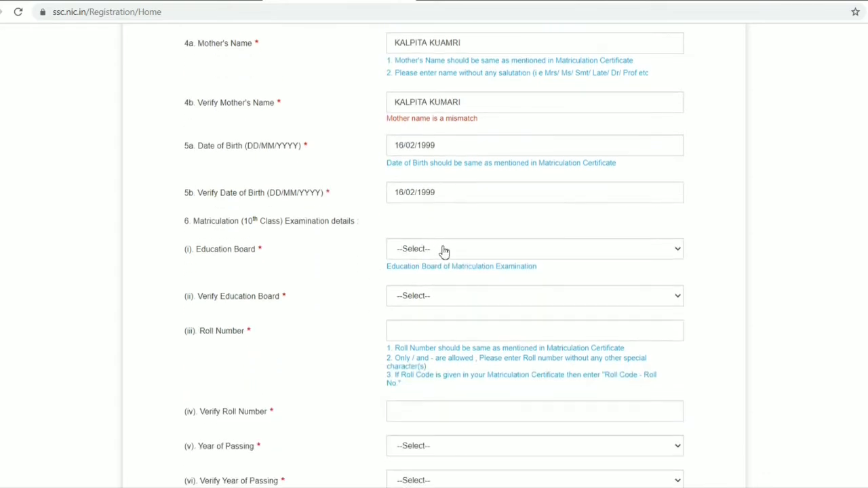
left_click(444, 251)
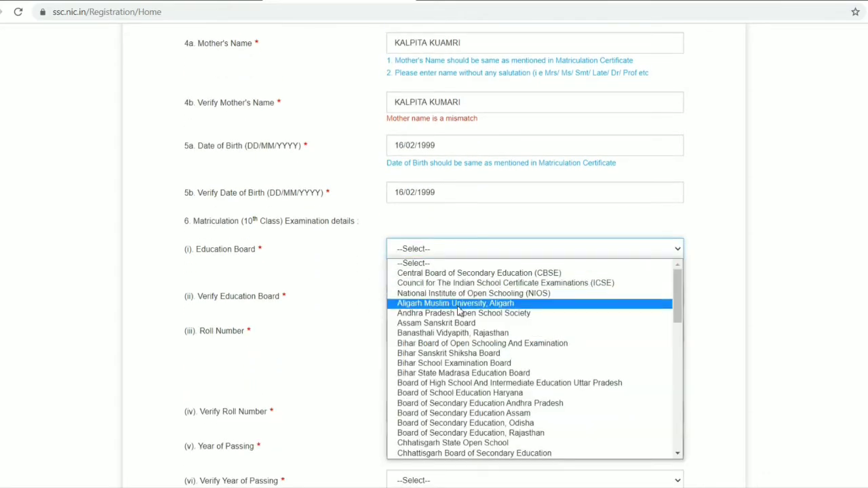
left_click(459, 274)
scroll(457, 277, "down", 1)
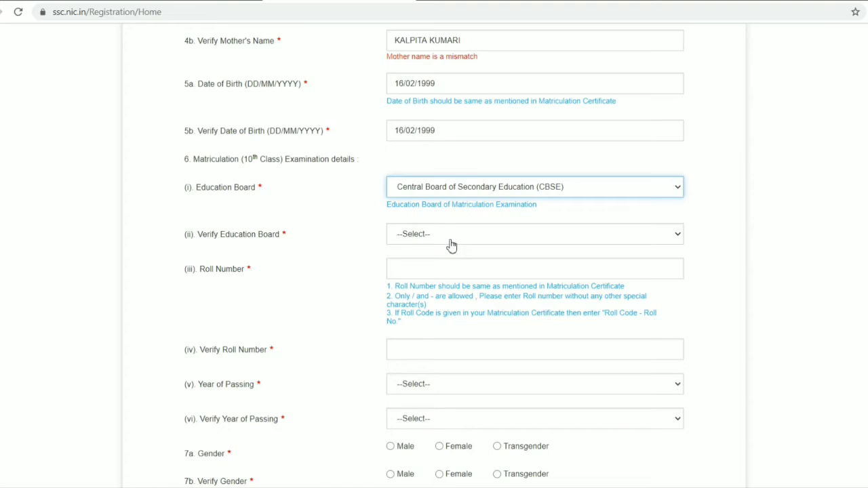
left_click(450, 242)
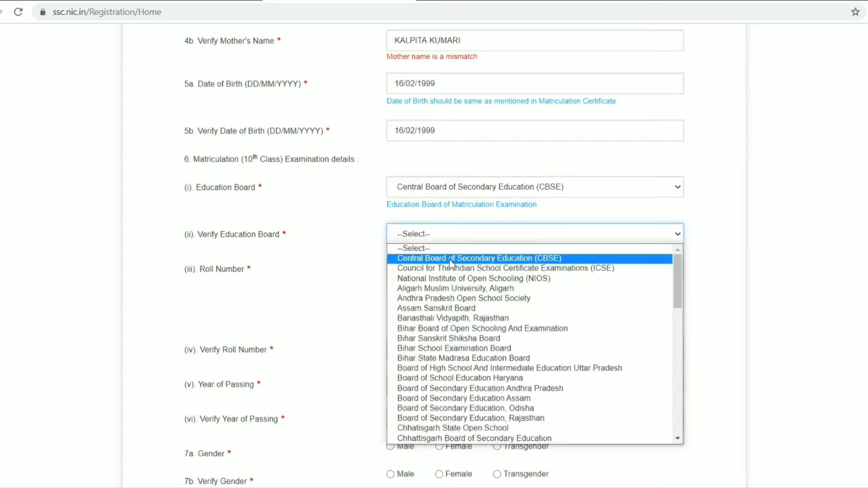
left_click(451, 257)
Enter the applicant's matriculation roll number in the Roll Number field and repeat it in the Verify Roll Number field
left_click(448, 265)
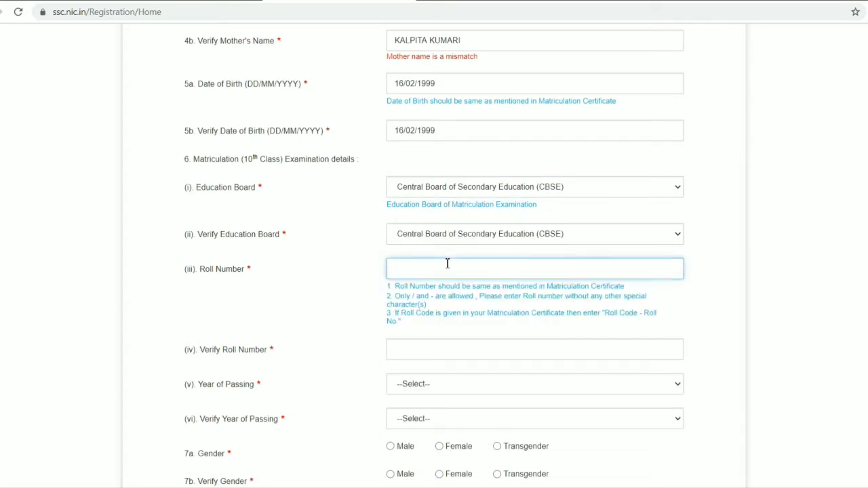
key("ctrl+a")
left_click(418, 348)
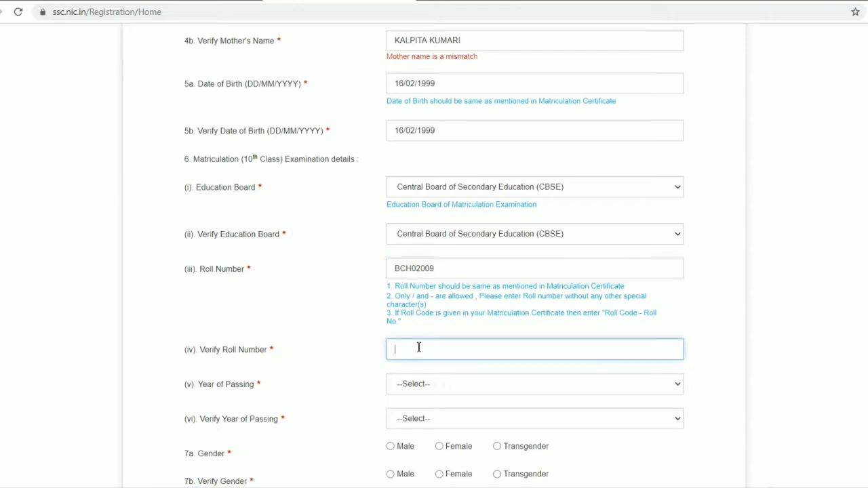
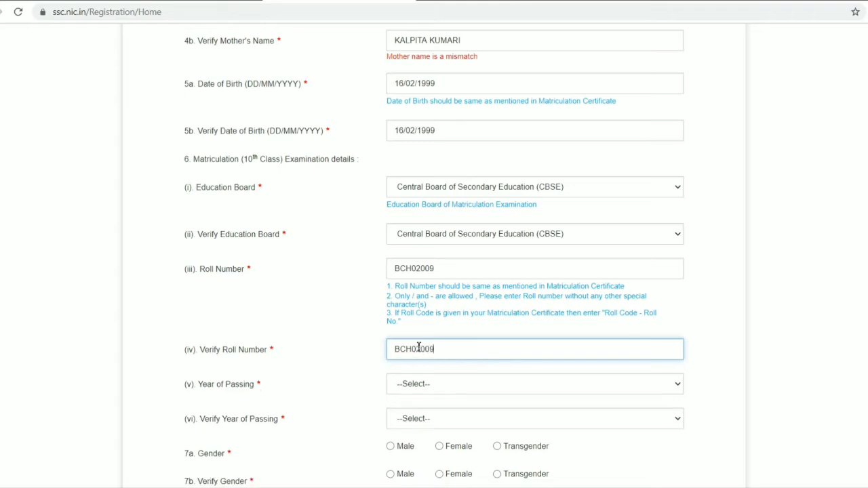
Set both Year of Passing and Verify Year of Passing to 2017
scroll(400, 332, "down", 1)
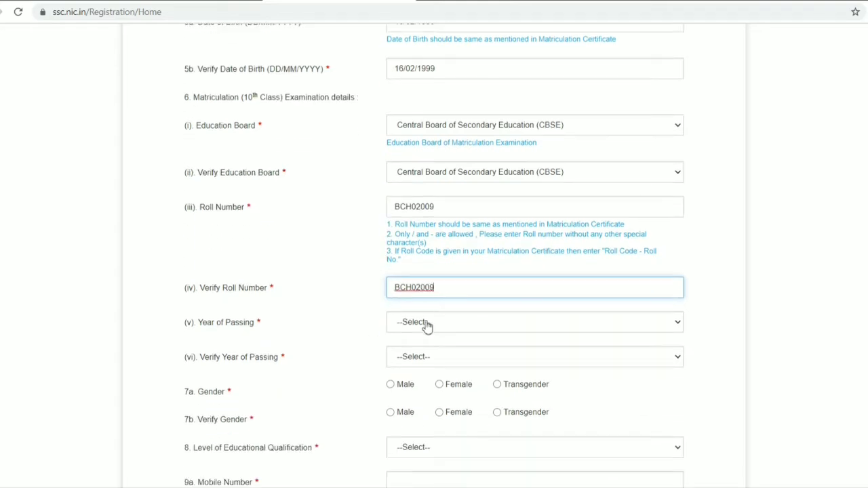
left_click(428, 327)
scroll(429, 293, "down", 6)
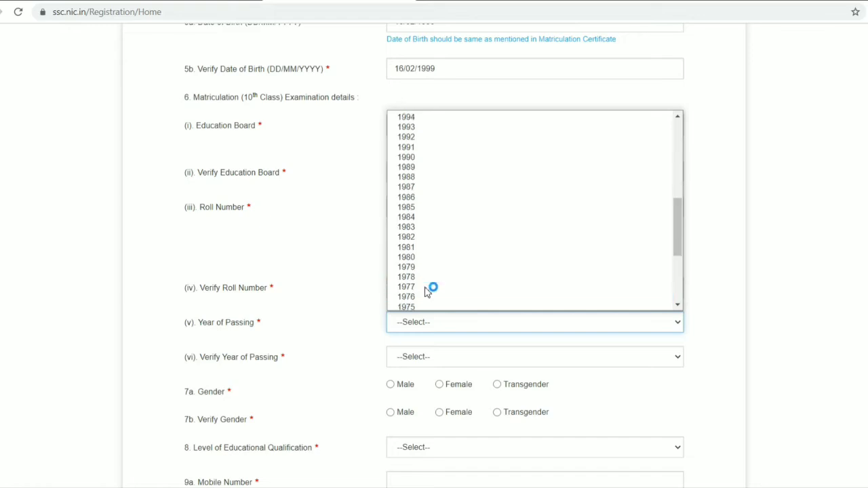
scroll(428, 293, "up", 6)
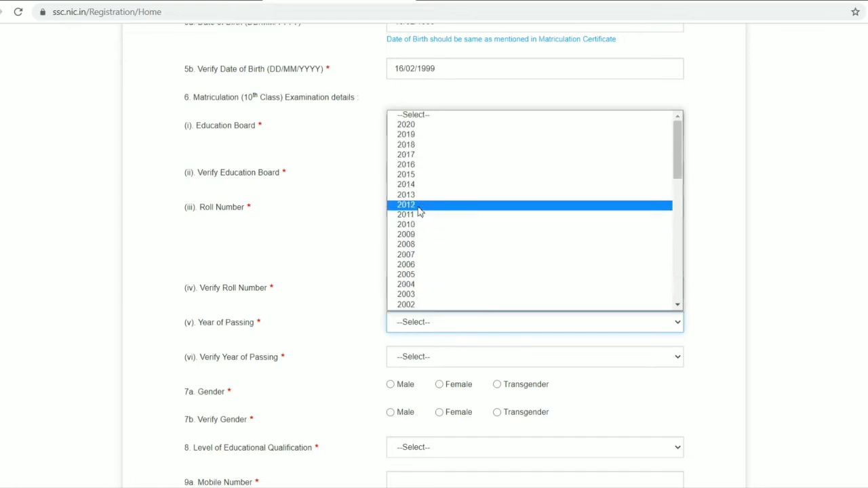
left_click(423, 156)
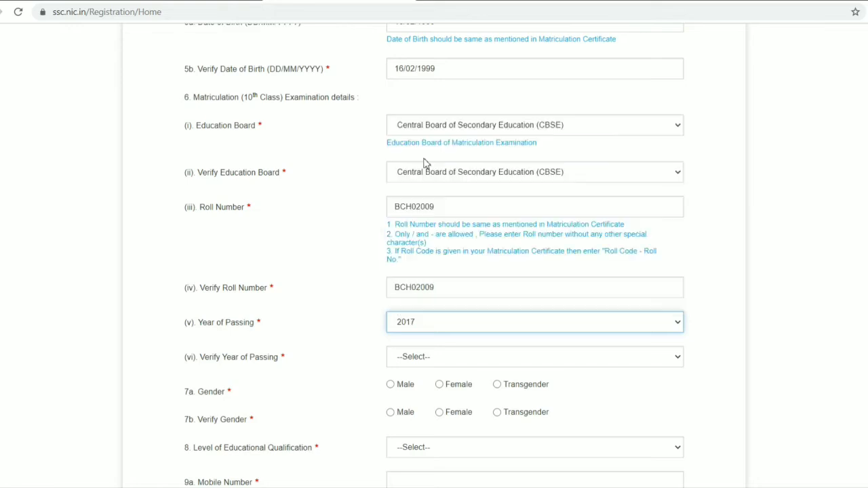
left_click(423, 358)
left_click(426, 190)
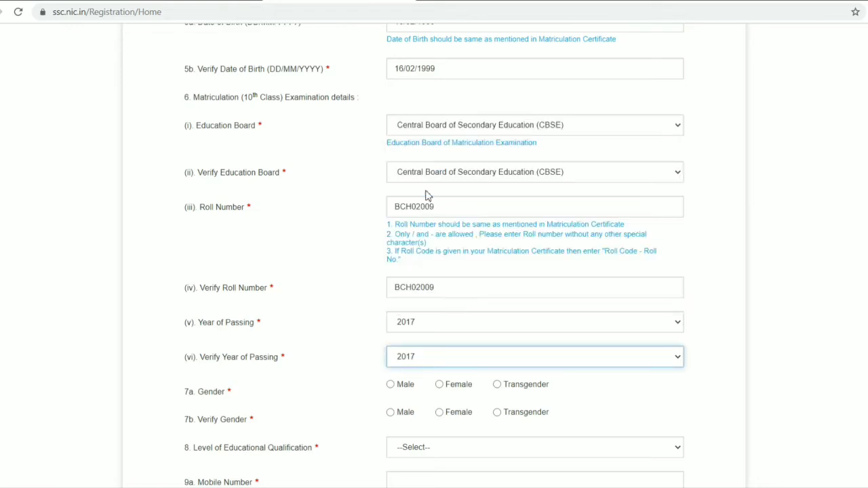
Choose Male for Gender and Verify Gender, and set the Level of Educational Qualification to Higher Secondary (10+2)
left_click(394, 384)
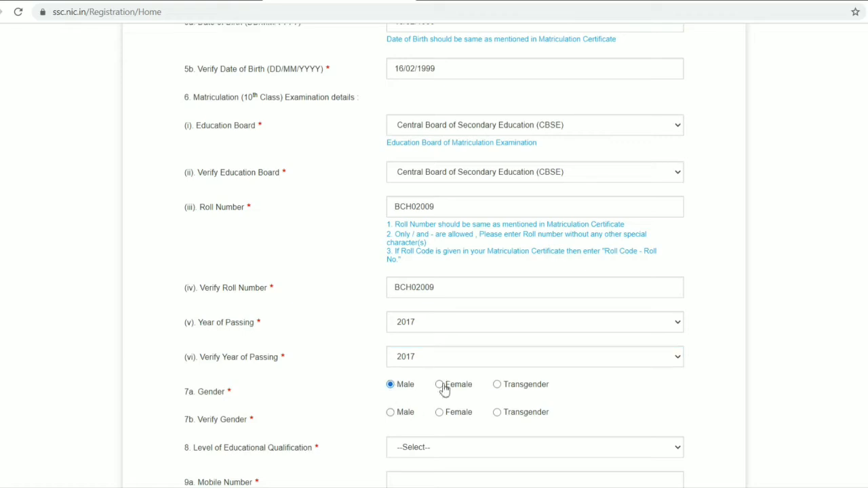
left_click(391, 413)
scroll(398, 419, "down", 1)
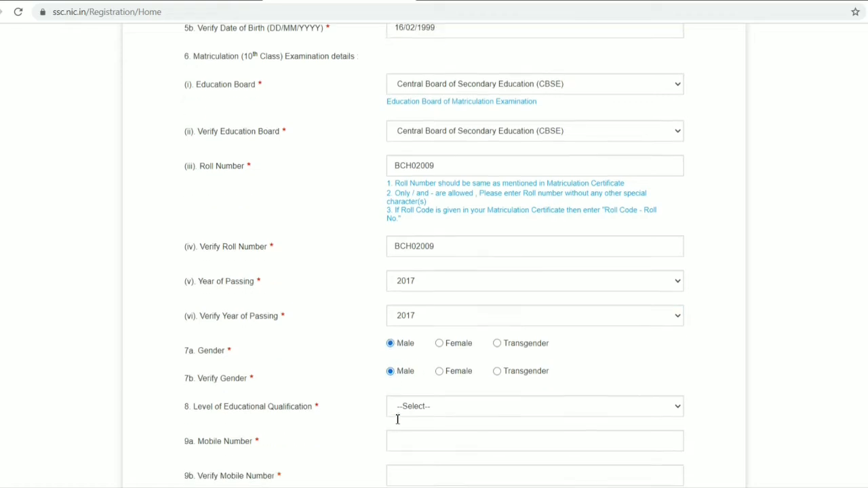
scroll(407, 380, "down", 2)
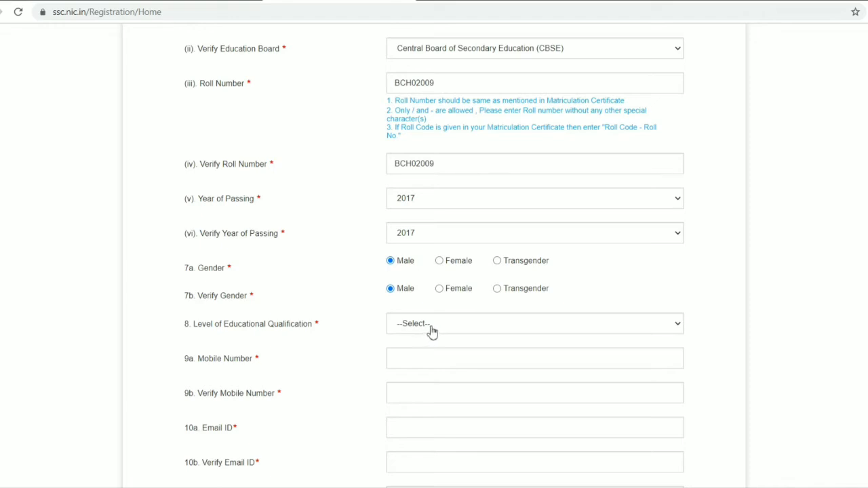
left_click(432, 330)
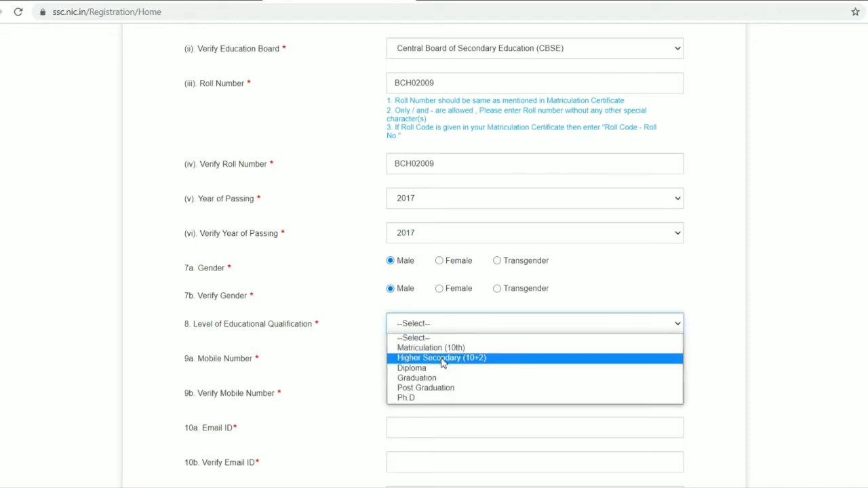
left_click(442, 360)
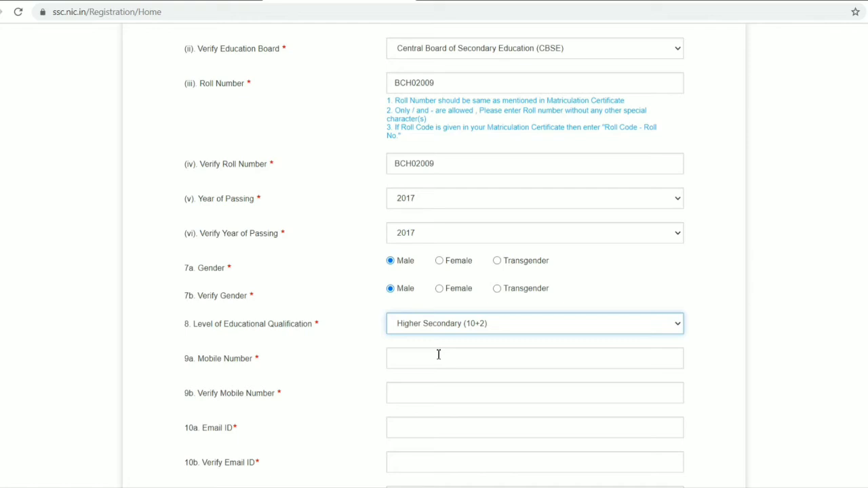
Enter the applicant's mobile number in the Mobile Number field and repeat it in the Verify Mobile Number field
left_click(439, 355)
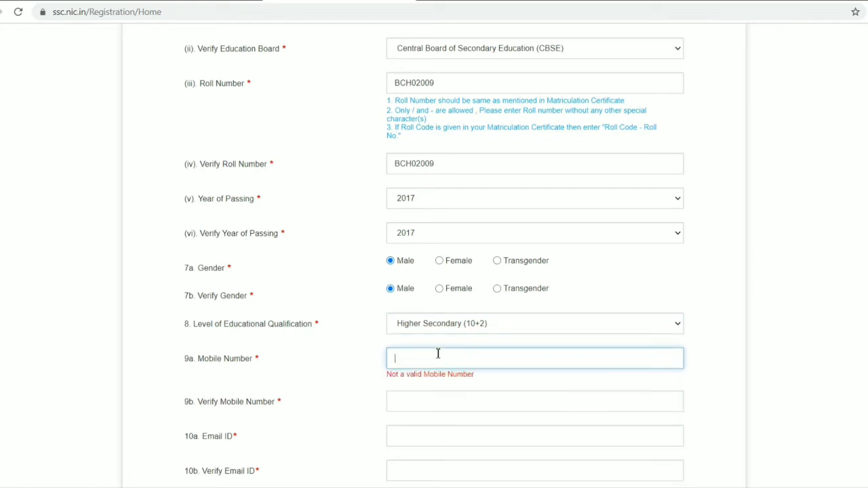
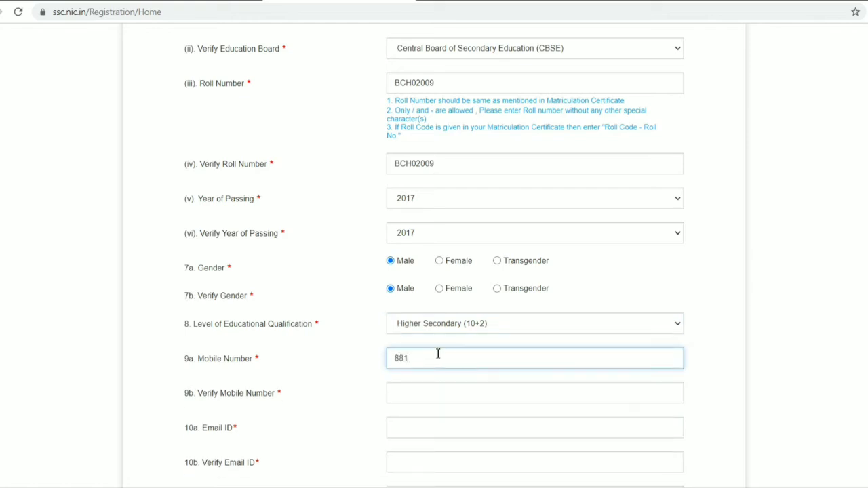
left_click(414, 392)
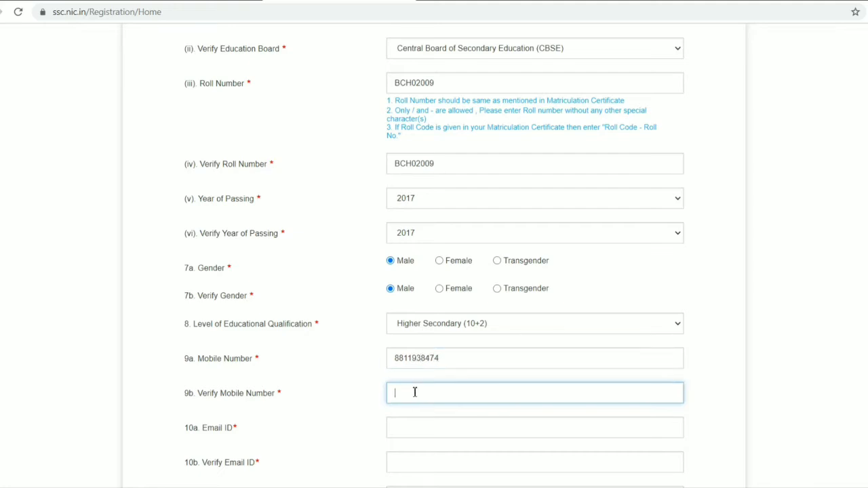
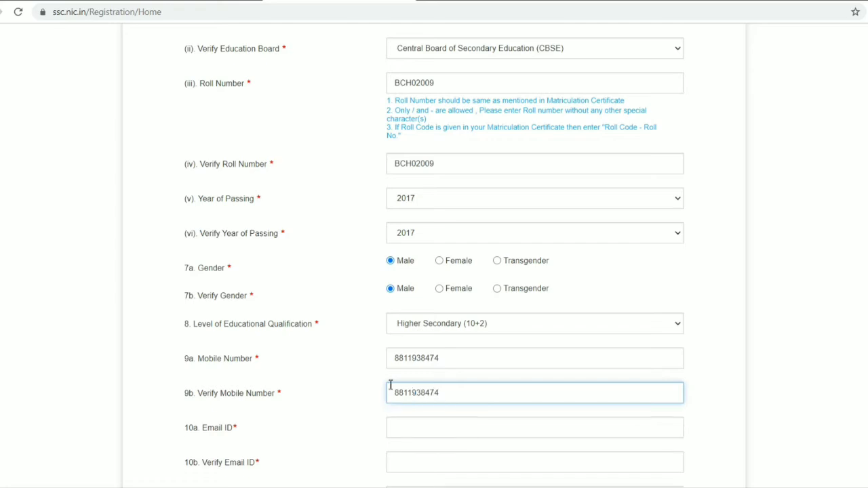
Enter the applicant's e-mail address in the Email ID field of the Basic Details form
scroll(397, 390, "down", 1)
left_click(412, 364)
scroll(407, 384, "down", 1)
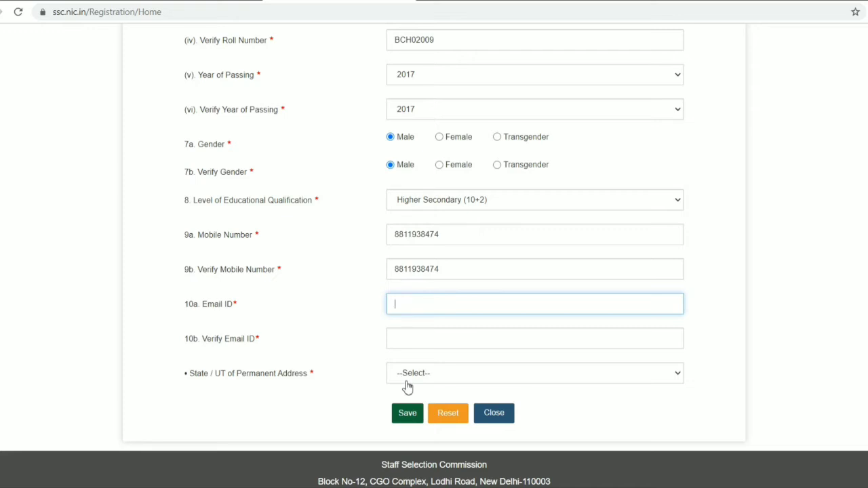
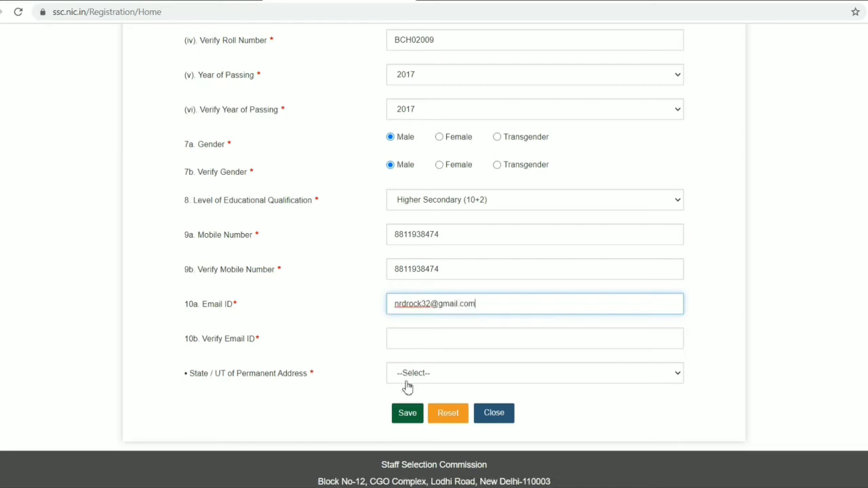
Repeat the applicant's e-mail address in the Verify Email ID field
left_click(424, 340)
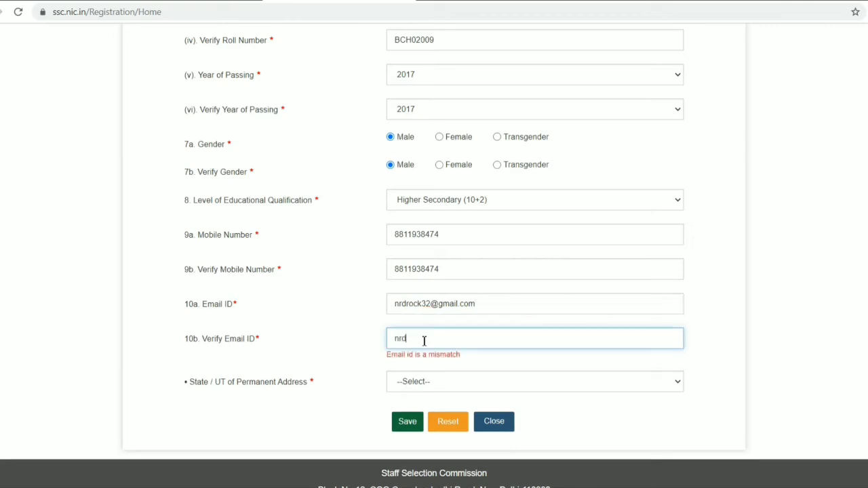
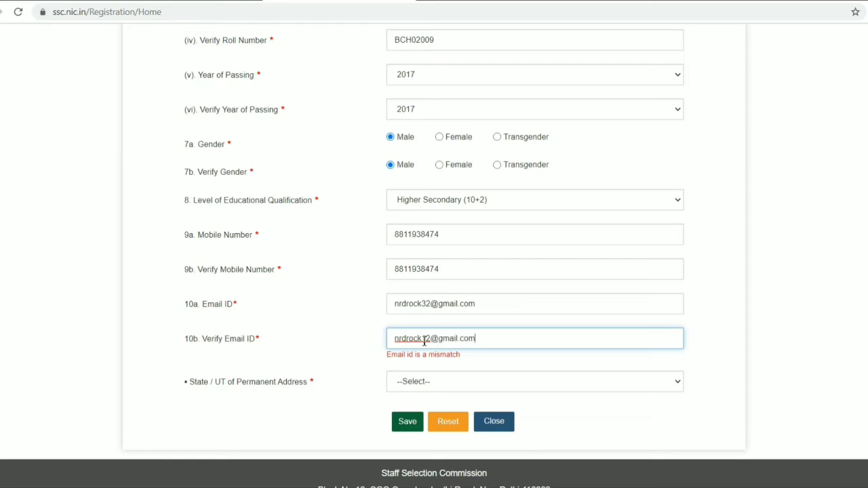
Set the State / UT of Permanent Address to Bihar
left_click(438, 386)
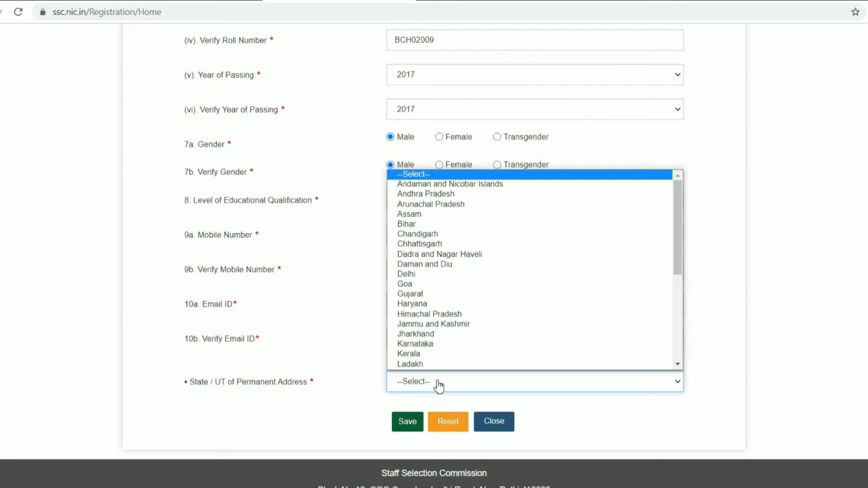
left_click(447, 225)
scroll(468, 377, "down", 1)
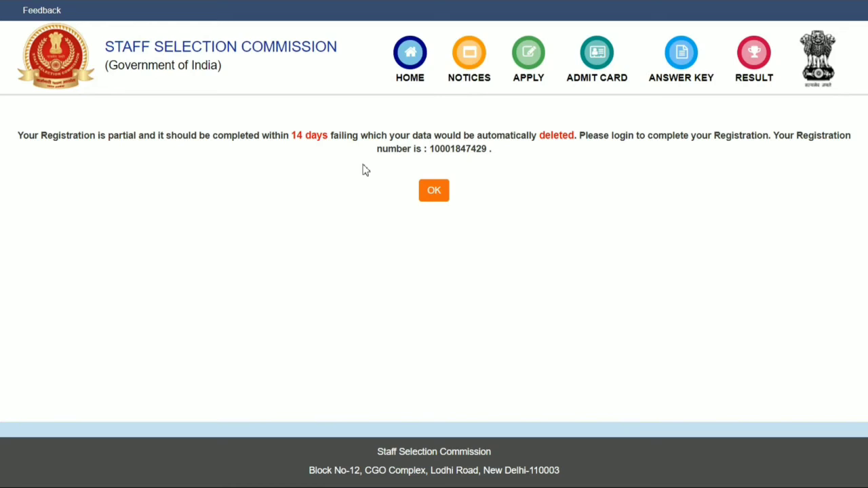
Acknowledge the partial registration notice and enter the assigned registration number as the login username
left_click(434, 192)
left_click(679, 171)
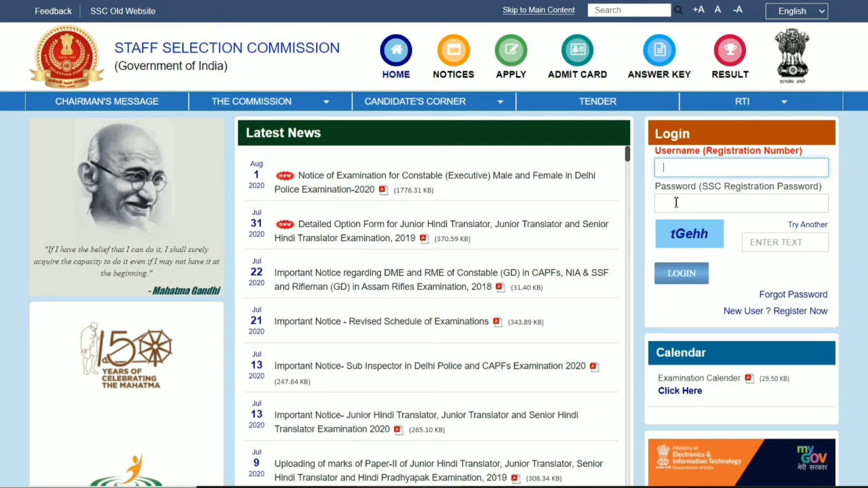
Enter the SSC registration password and the displayed captcha text, and log in to the account
left_click(674, 200)
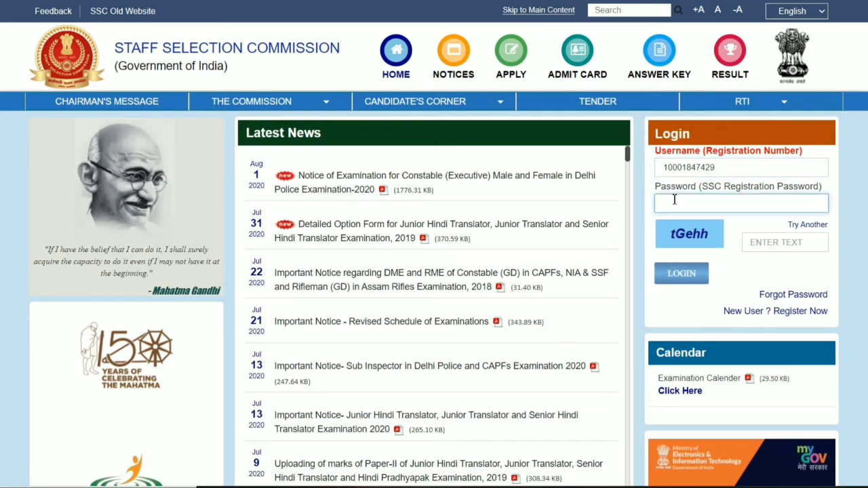
type("••••")
left_click(772, 245)
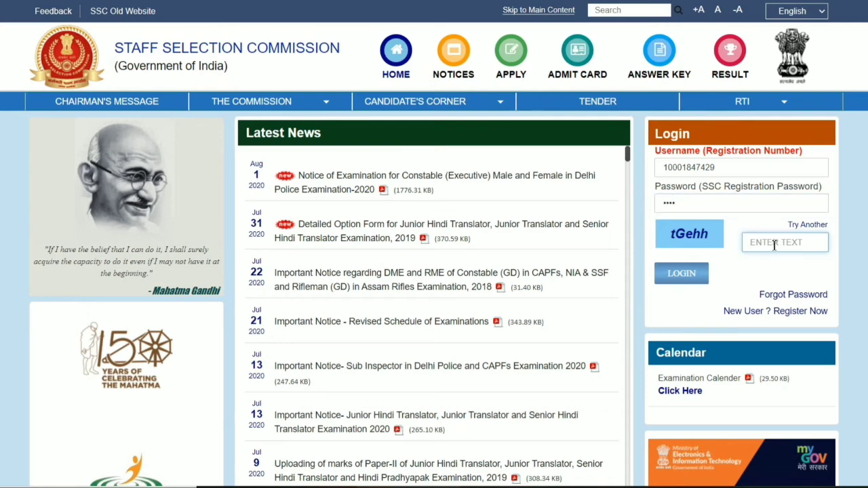
type("tGehh")
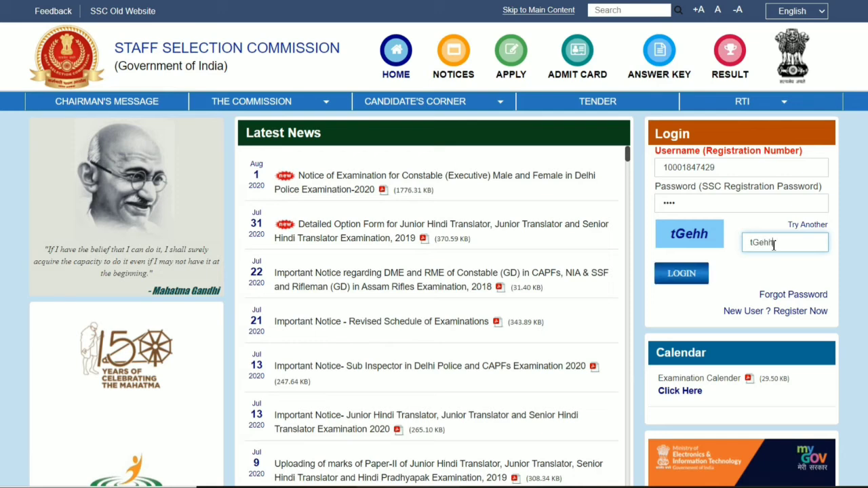
left_click(667, 276)
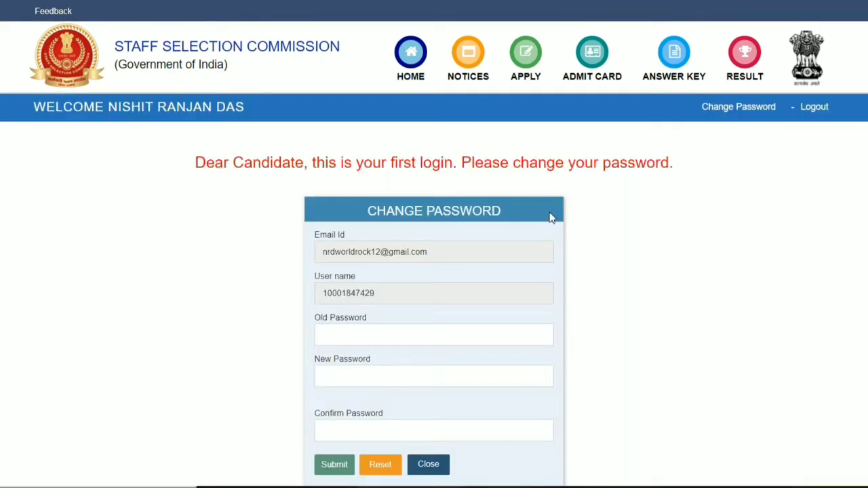
Fill in the Old Password, New Password and Confirm Password fields of the Change Password form
scroll(551, 217, "down", 3)
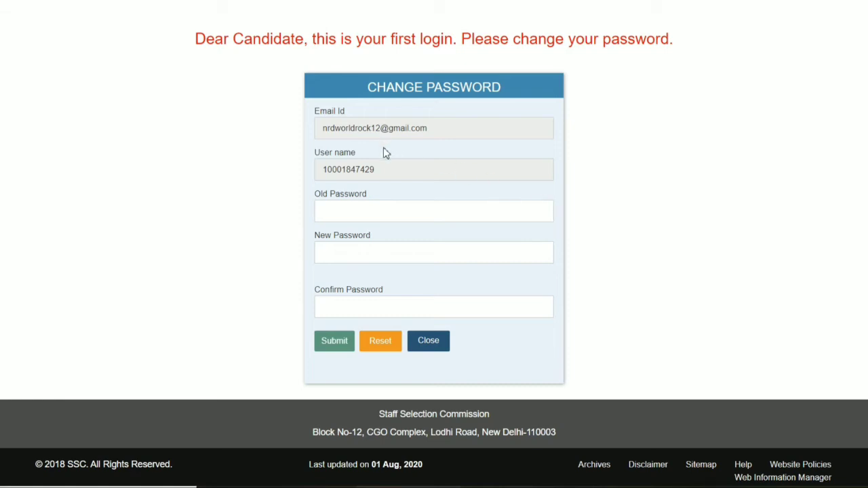
left_click(366, 208)
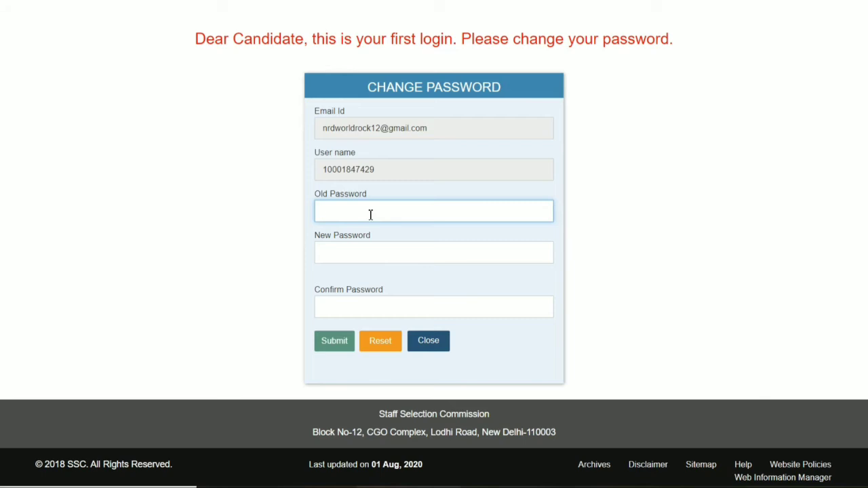
type("****")
left_click(369, 252)
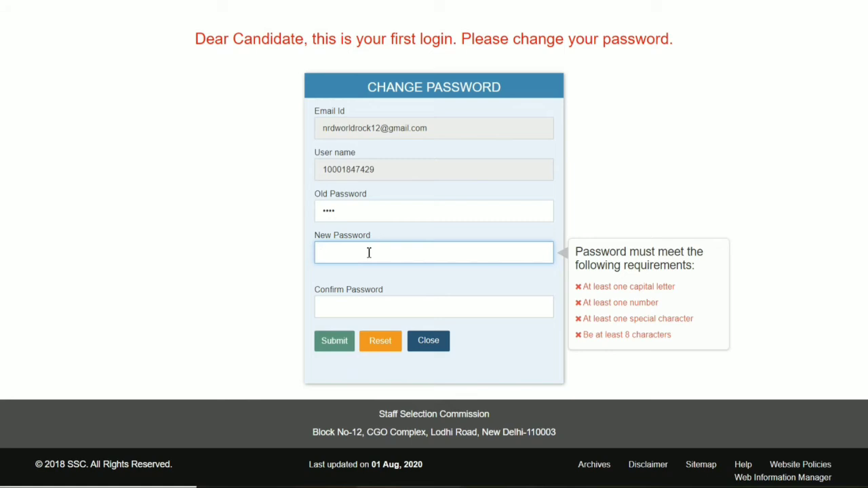
type("N")
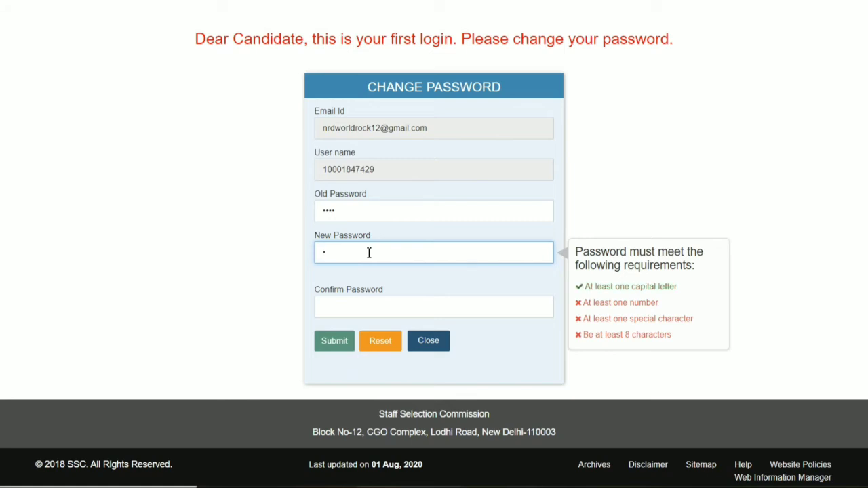
type("••••••")
left_click(350, 308)
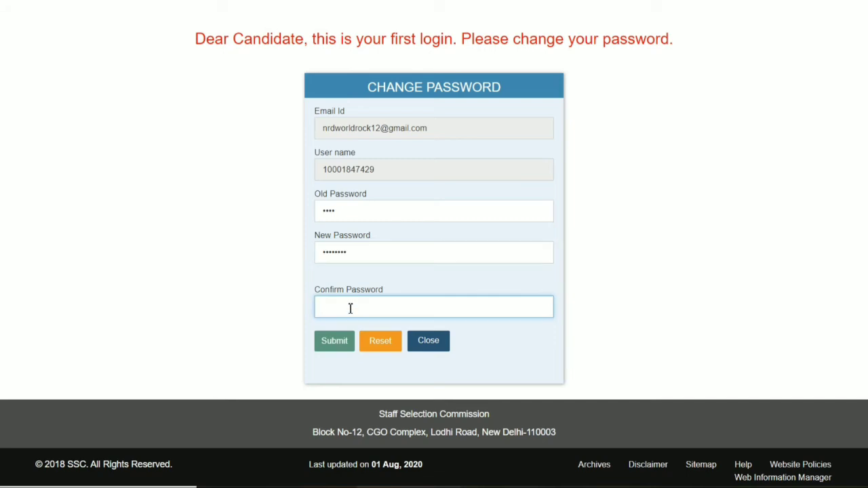
type("••••••••")
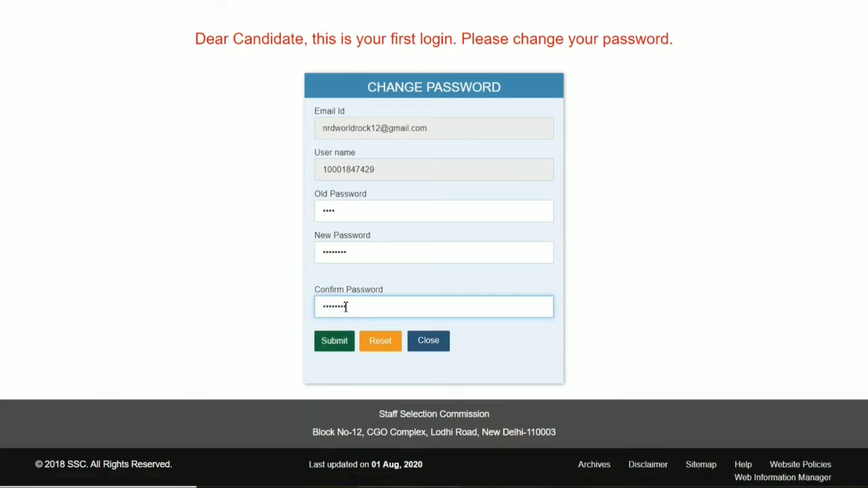
Clear the Old Password field and re-enter the current account password
left_click(354, 214)
key("BackSpace")
key("BackSpace")
key("BackSpace")
key("BackSpace")
type("••••")
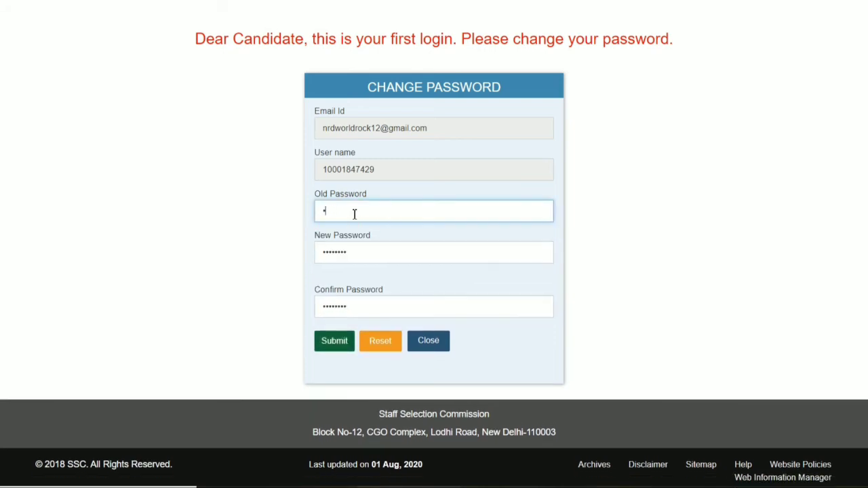
Submit the password change, letting the browser save the login, and close the confirmation page
left_click(348, 348)
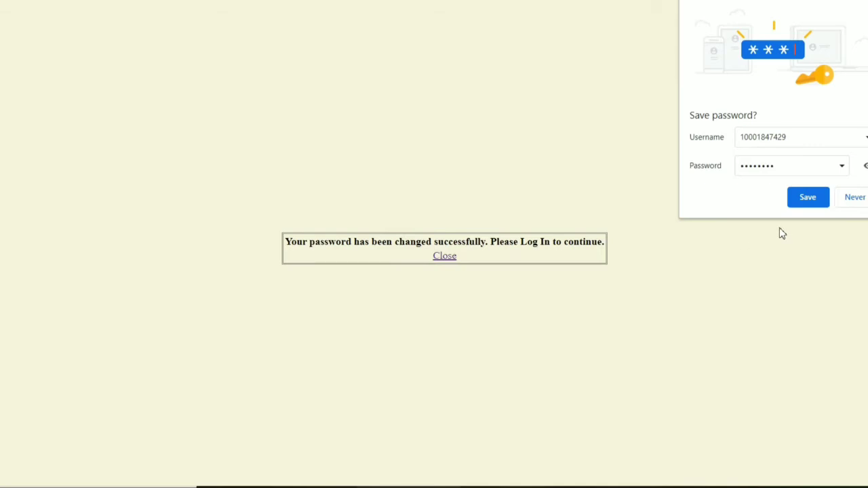
left_click(806, 203)
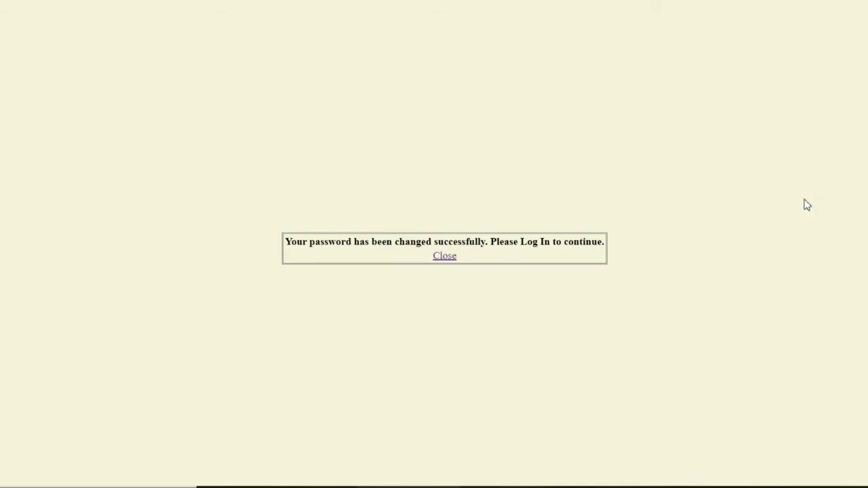
left_click(445, 257)
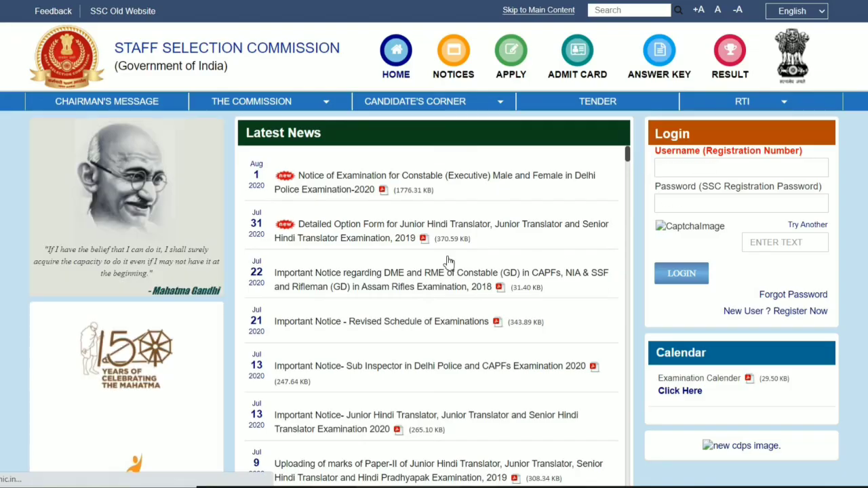
Enter the displayed captcha text and log in with the prefilled registration number and new password
left_click(786, 246)
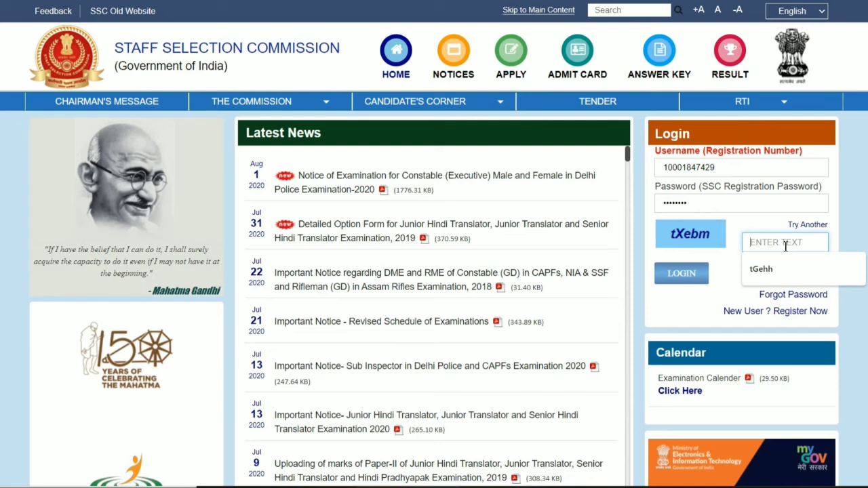
type("tX")
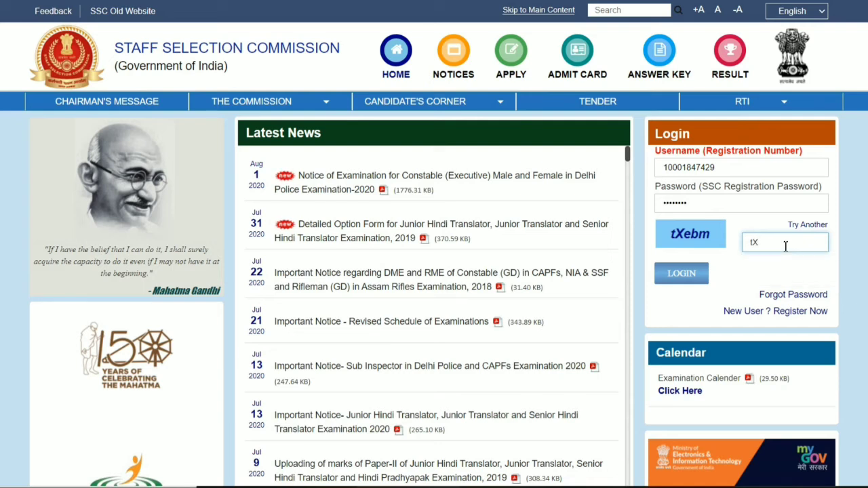
type("ebm")
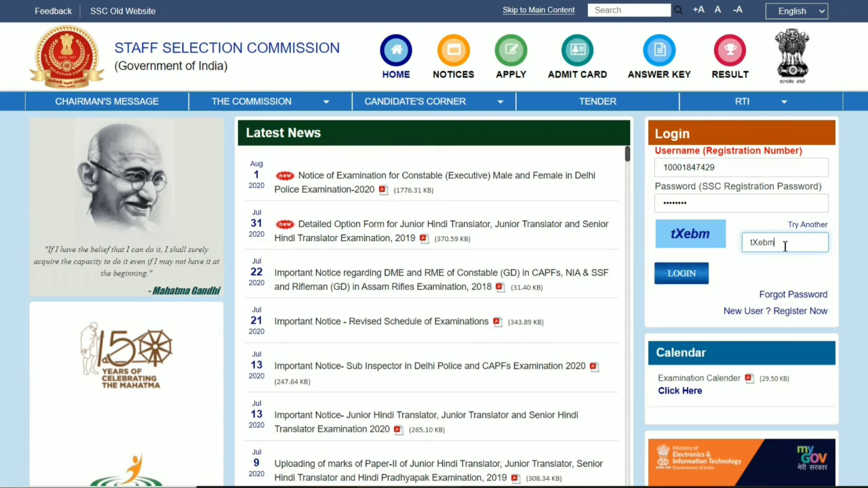
left_click(691, 278)
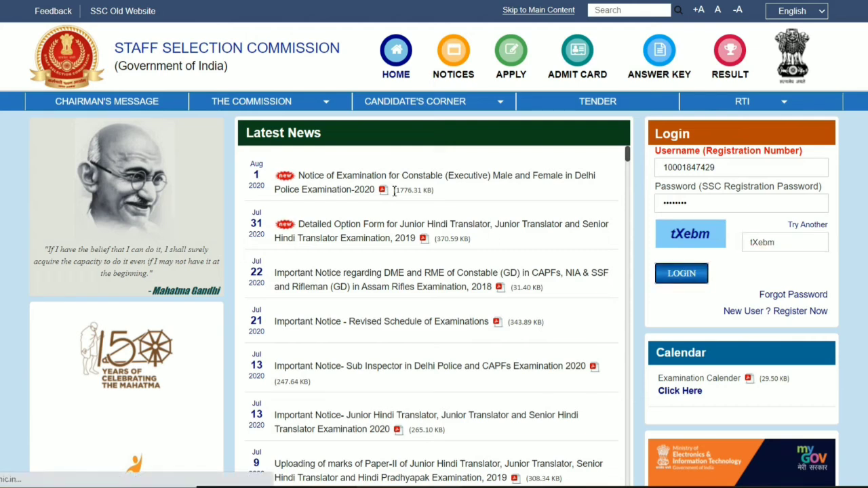
Review the saved Basic Details and proceed to the Additional and Contact Details page
scroll(396, 191, "down", 2)
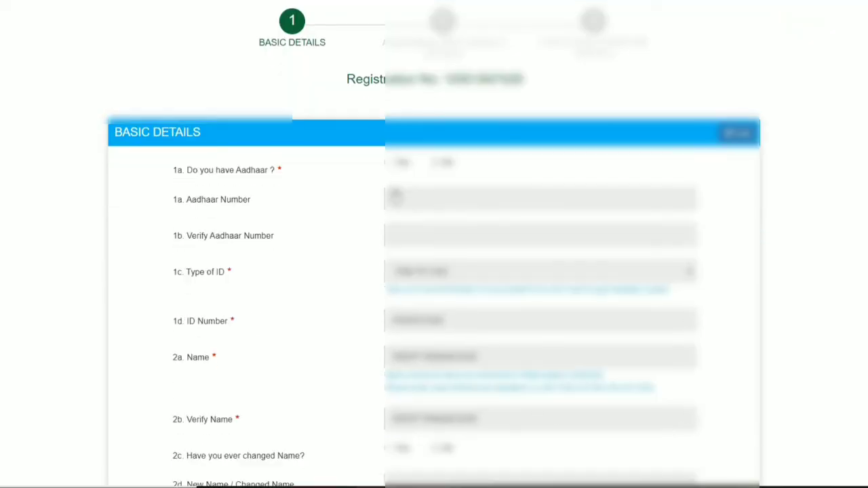
scroll(393, 191, "down", 2)
scroll(393, 191, "down", 5)
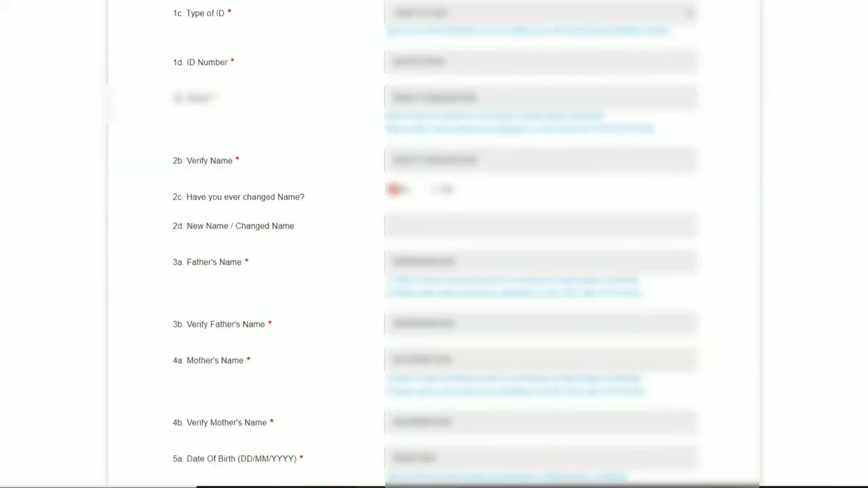
scroll(395, 195, "down", 3)
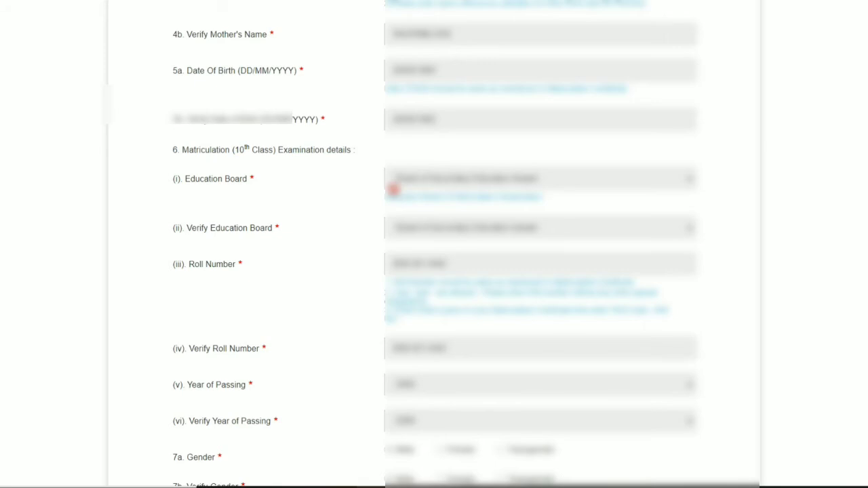
scroll(394, 190, "down", 3)
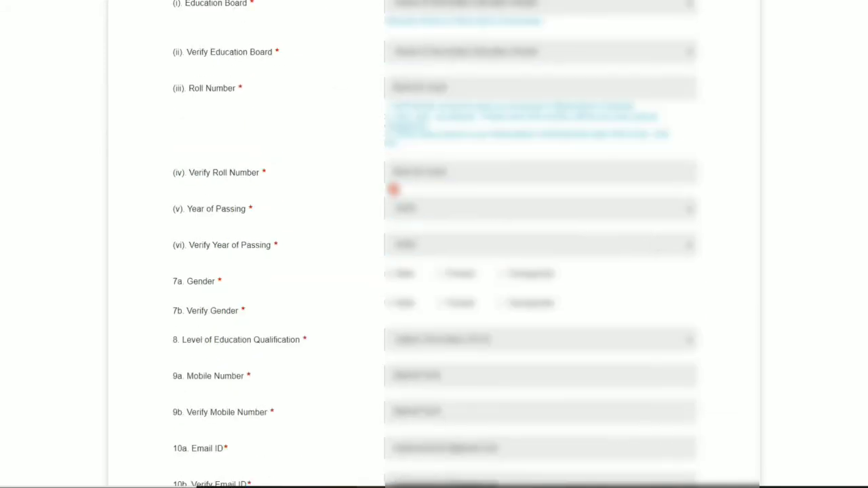
scroll(394, 190, "down", 3)
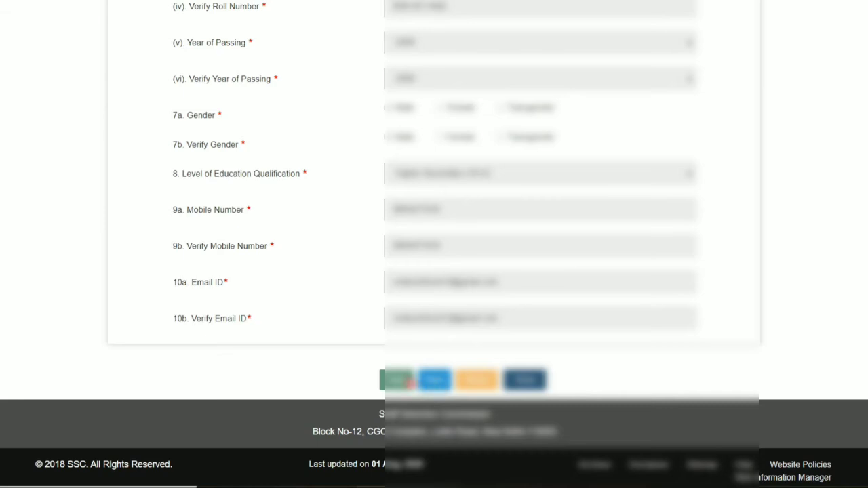
left_click(434, 382)
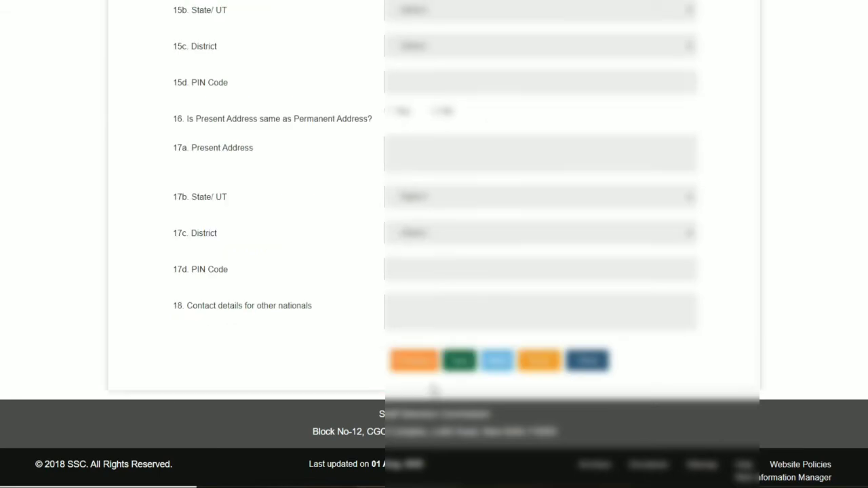
Set Category and Verify Category to General, and choose Citizen of India as the Nationality
scroll(481, 291, "up", 10)
scroll(480, 290, "up", 3)
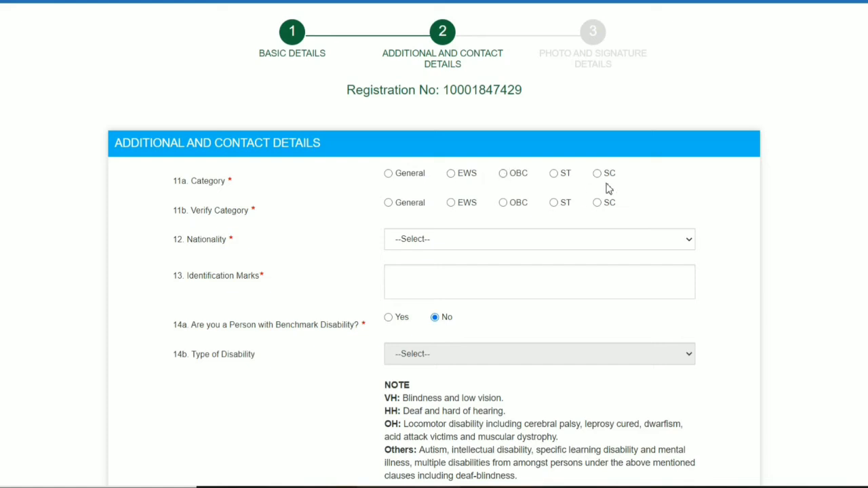
left_click(388, 175)
left_click(391, 207)
left_click(433, 240)
left_click(432, 266)
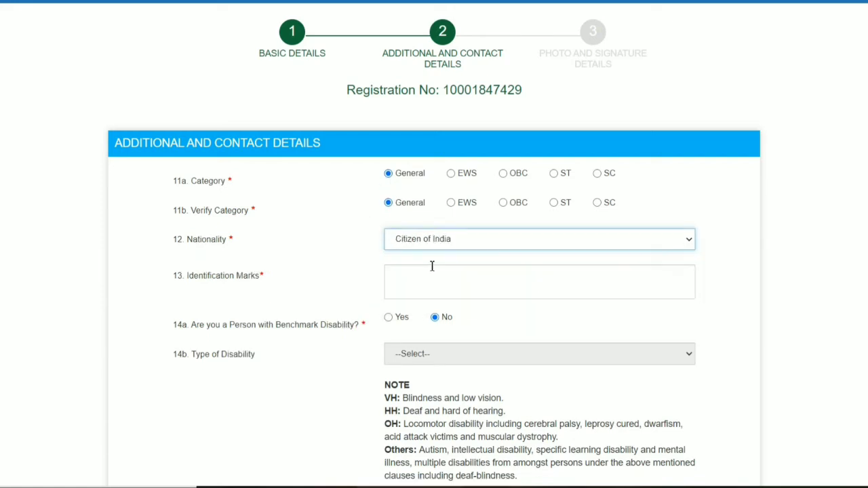
Fill in the Identification Marks as MOLE MARK IN MY BACK SIDE OF BODY
left_click(431, 273)
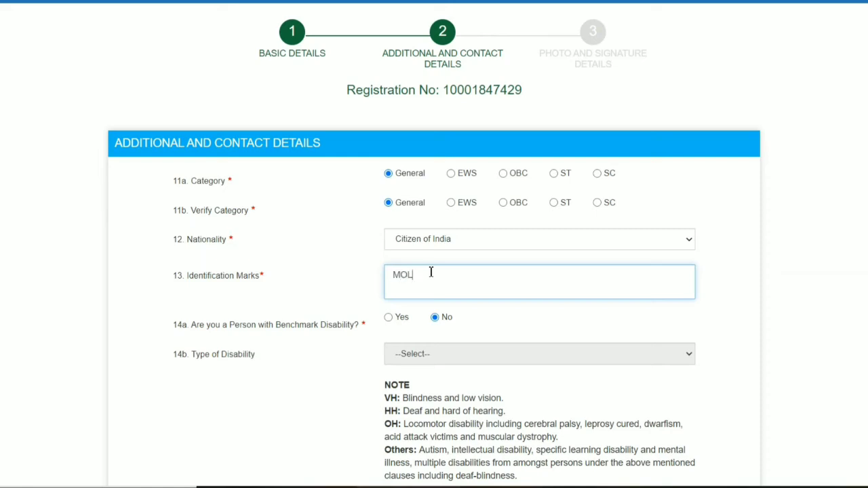
type("MOLE MARK IN MY BACK SIDE OF BODY")
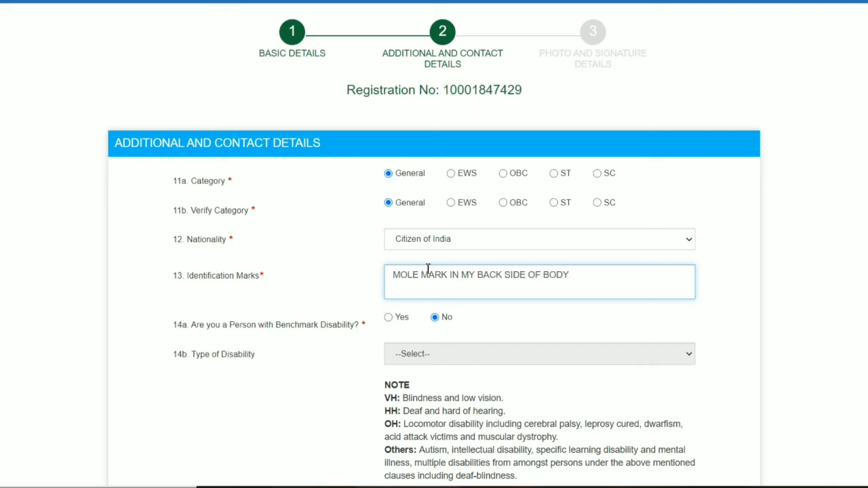
Set the permanent address State/UT to Bihar and the District to Banka
scroll(426, 269, "down", 1)
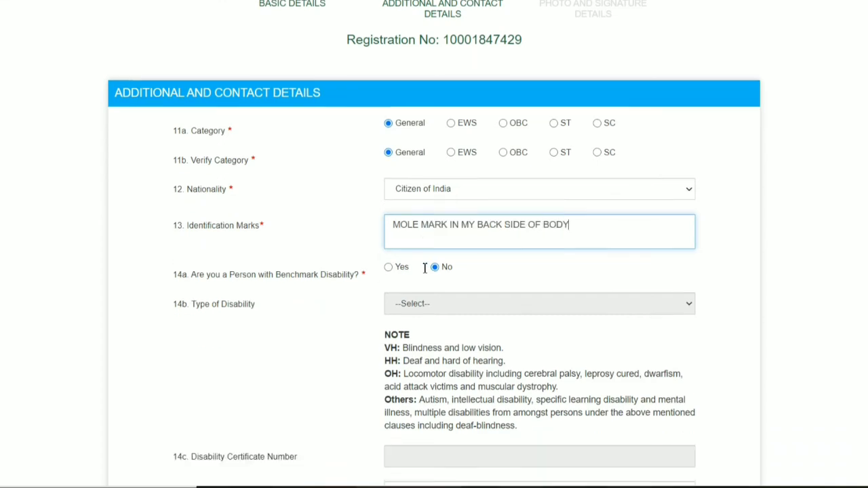
scroll(220, 271, "down", 1)
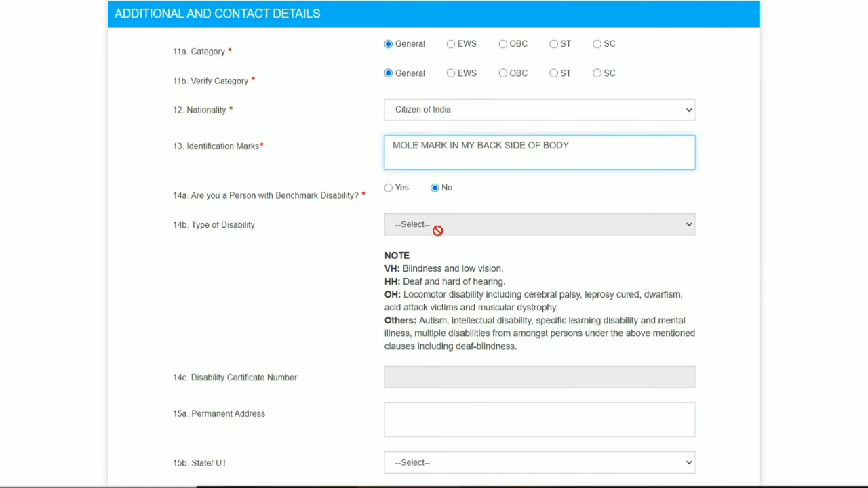
scroll(426, 244, "down", 3)
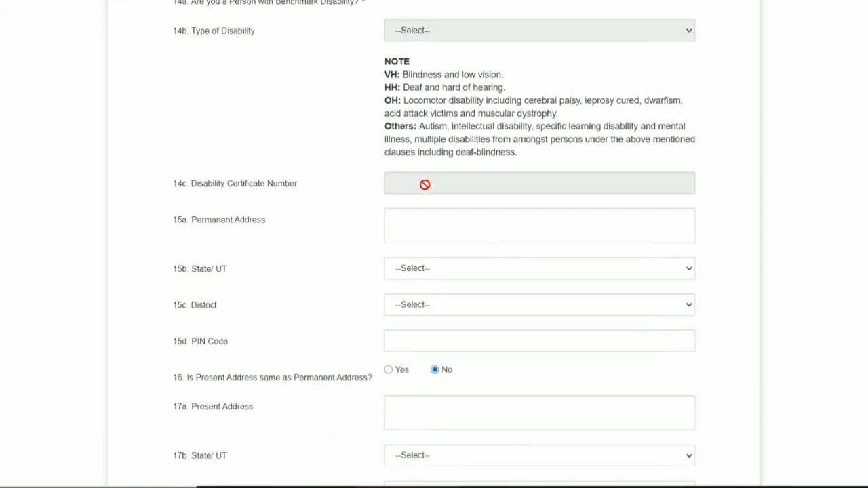
scroll(278, 169, "down", 1)
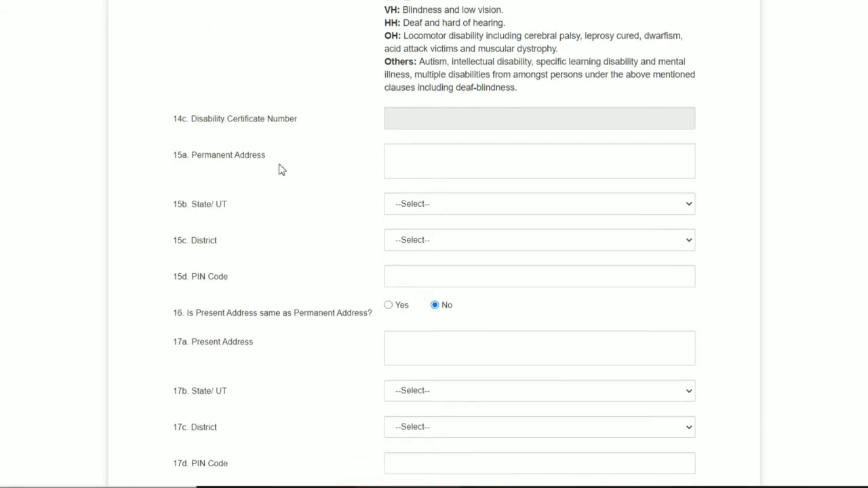
left_click(430, 153)
left_click(333, 191)
left_click(413, 212)
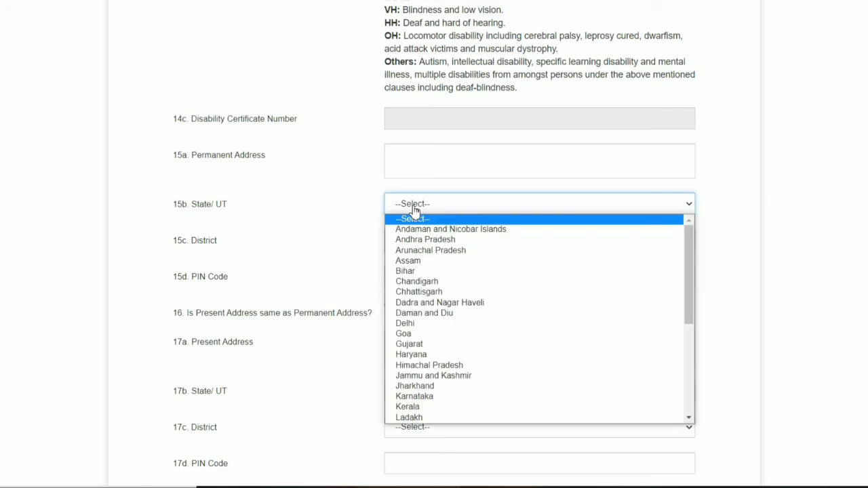
left_click(425, 272)
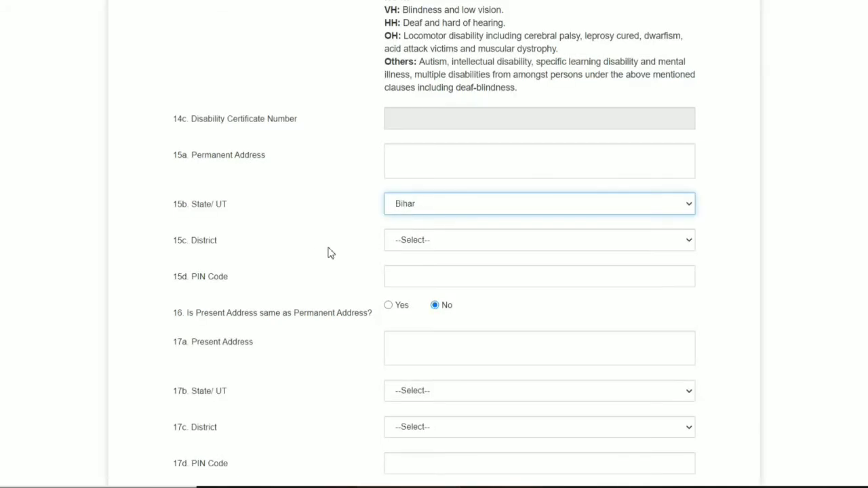
left_click(407, 242)
left_click(415, 297)
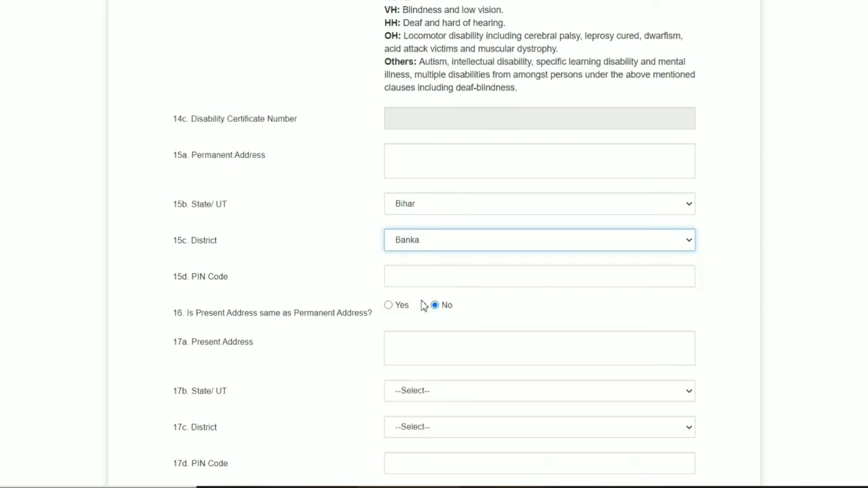
Mark the present address as same as the permanent address and save the Additional and Contact Details
scroll(354, 267, "down", 1)
left_click(413, 210)
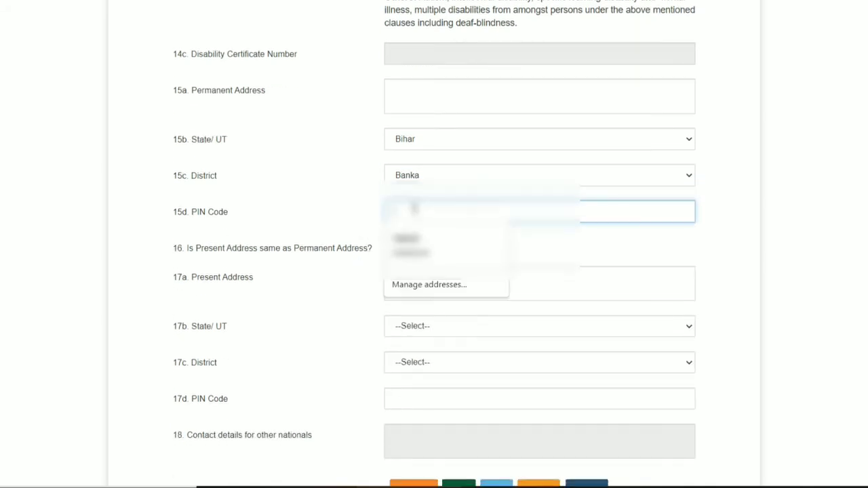
left_click(361, 223)
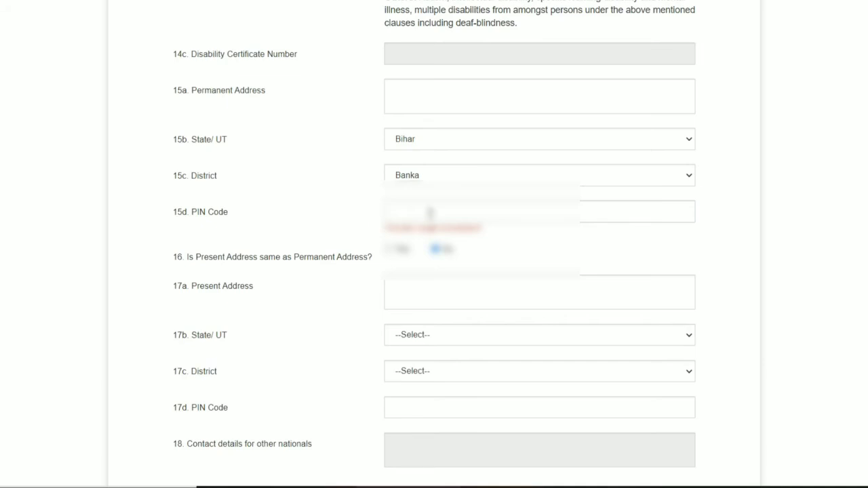
scroll(352, 265, "down", 1)
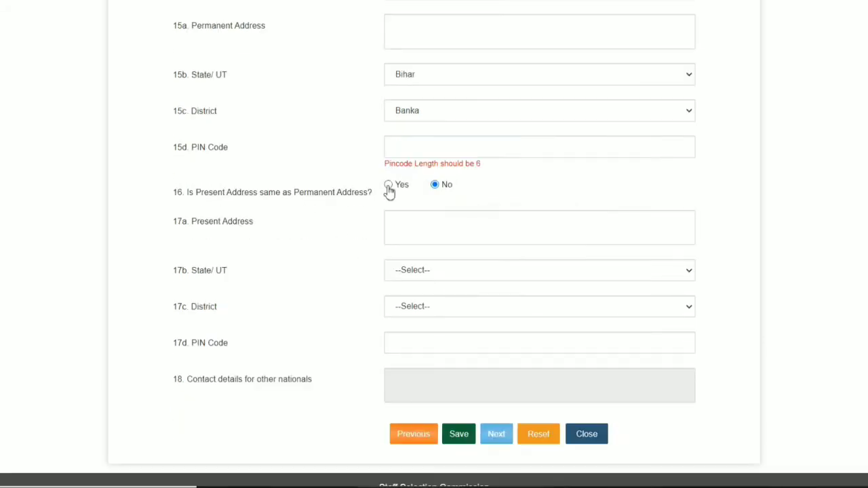
left_click(388, 185)
scroll(411, 231, "down", 1)
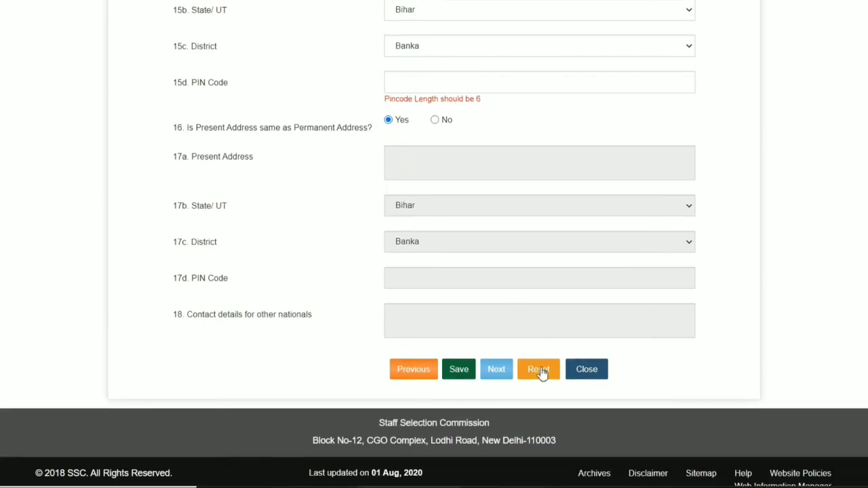
left_click(459, 371)
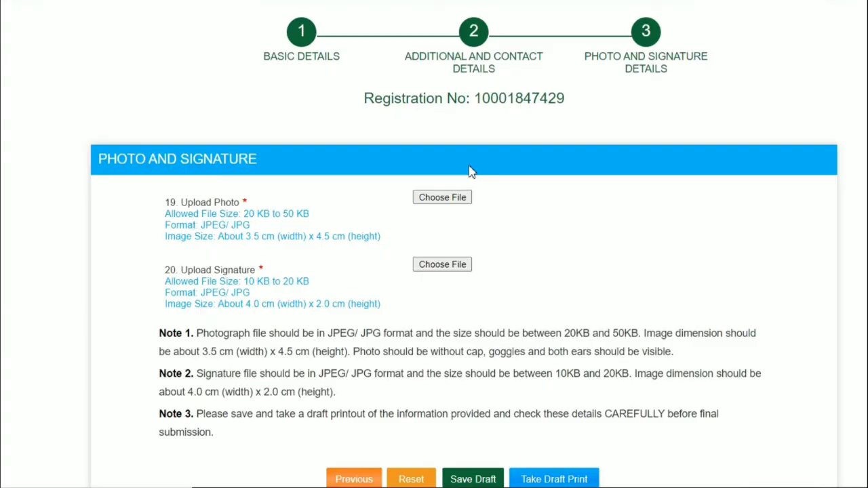
Review the photo and signature upload requirements and tick the agreement to the declaration
scroll(471, 171, "down", 2)
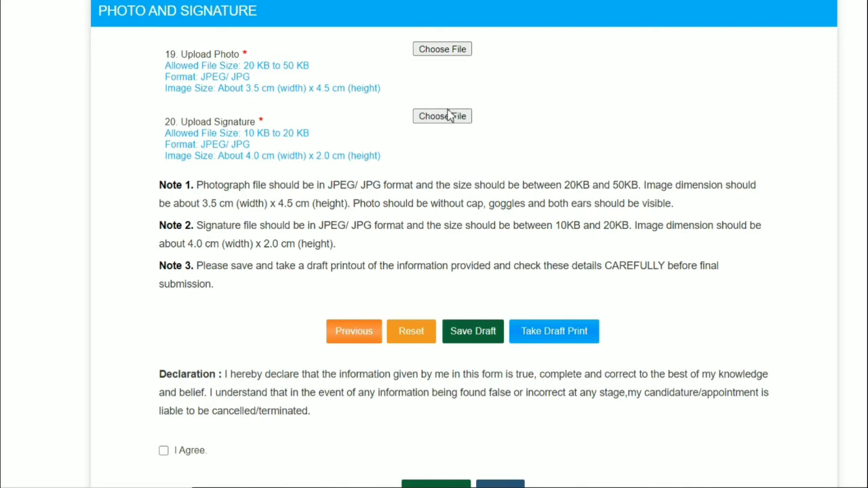
scroll(298, 298, "down", 1)
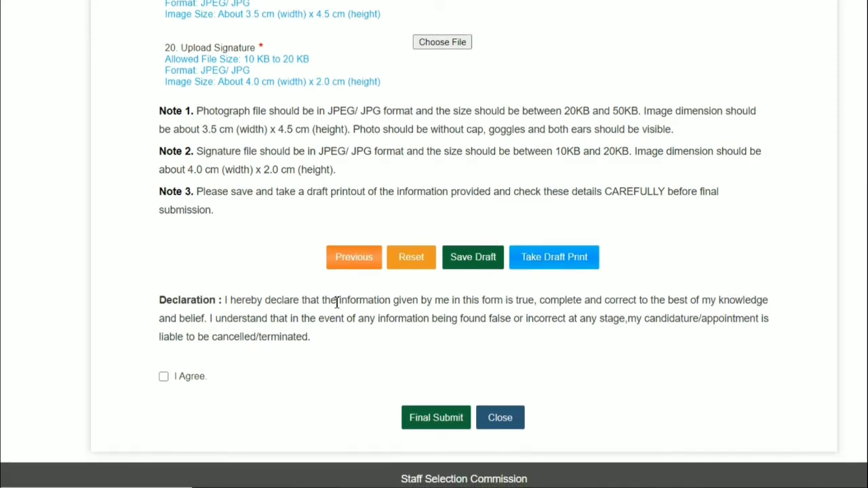
left_click(165, 379)
scroll(416, 335, "up", 1)
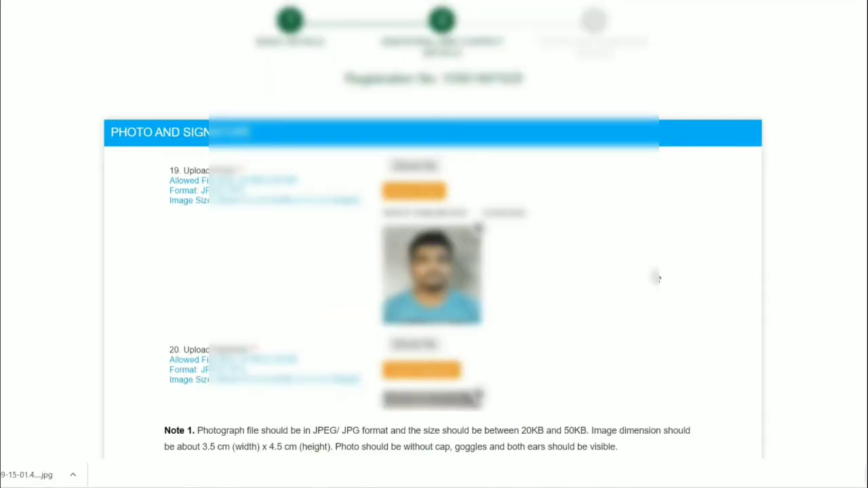
Save the draft with the uploaded photo and signature, and close the confirmation message
scroll(657, 278, "down", 1)
scroll(656, 278, "down", 3)
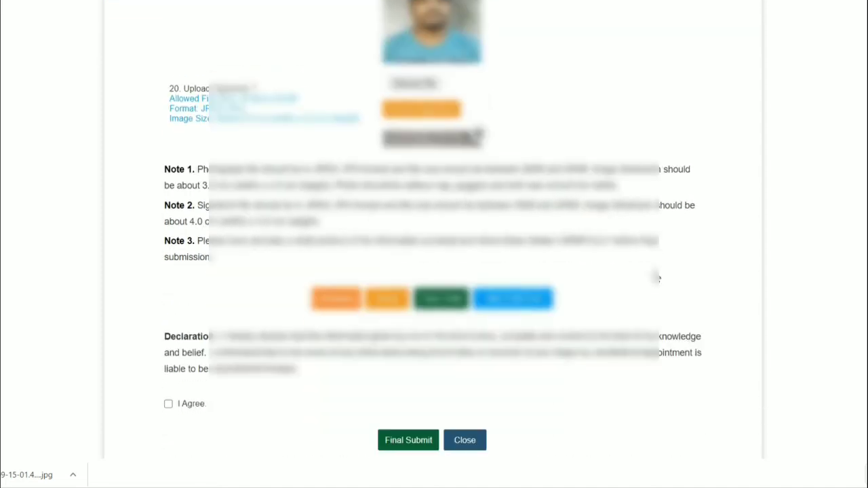
left_click(447, 304)
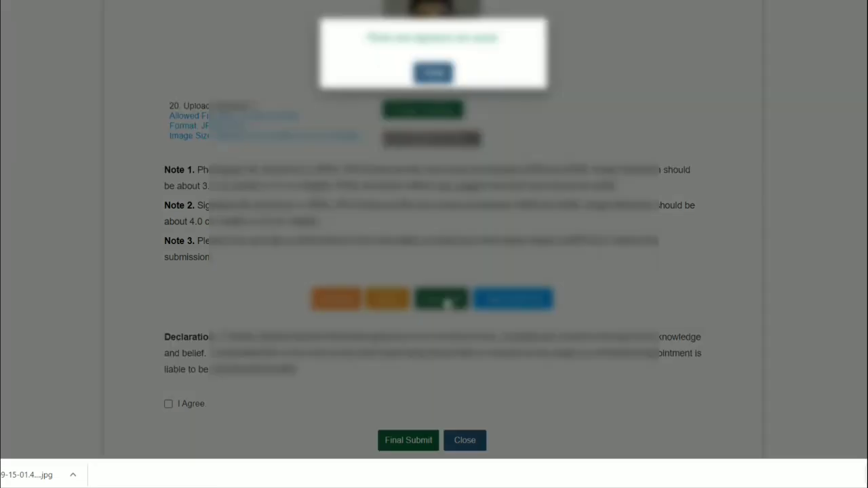
left_click(432, 76)
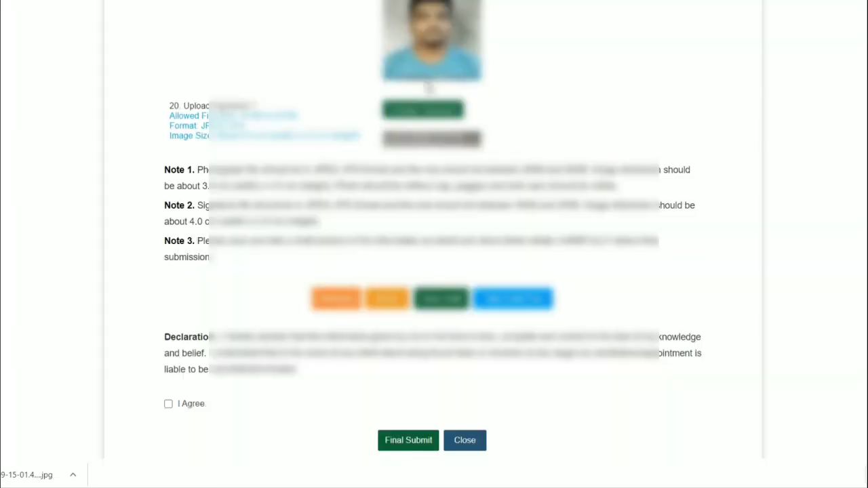
Agree to the declaration, make the final submission, and confirm the photo and signature
left_click(168, 403)
left_click(421, 447)
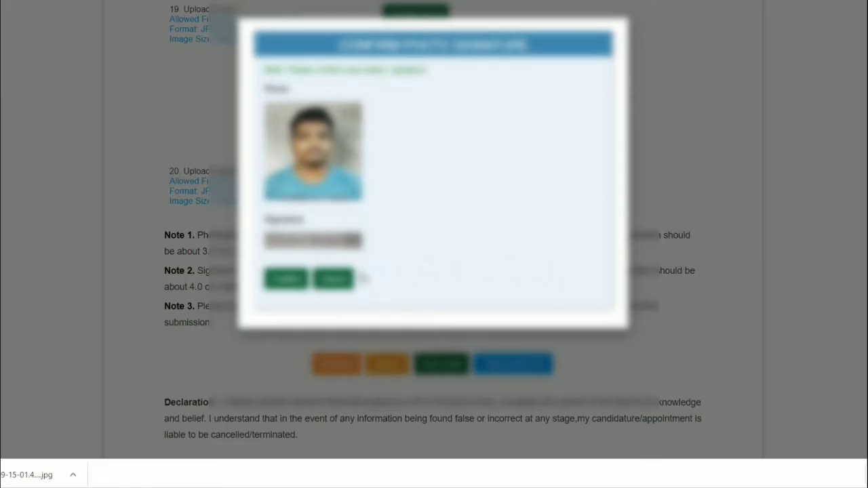
left_click(298, 281)
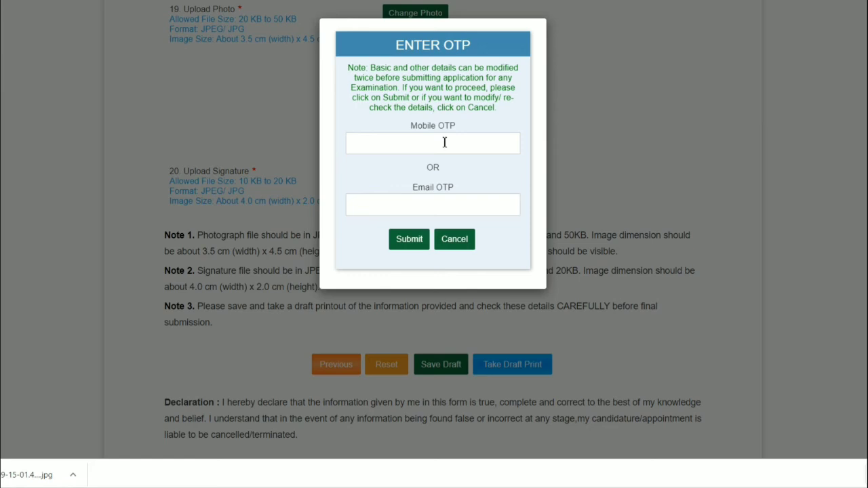
Enter the one-time code in Mobile OTP, submit it, and let the browser update the saved password
left_click(444, 140)
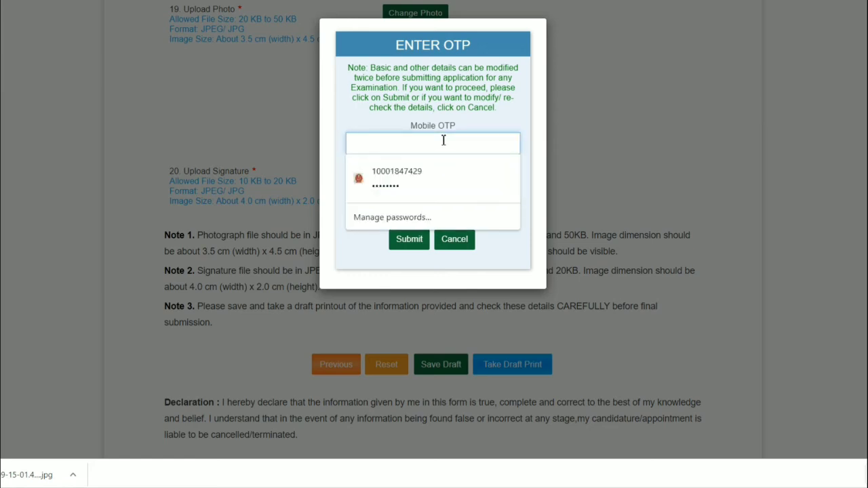
type("1")
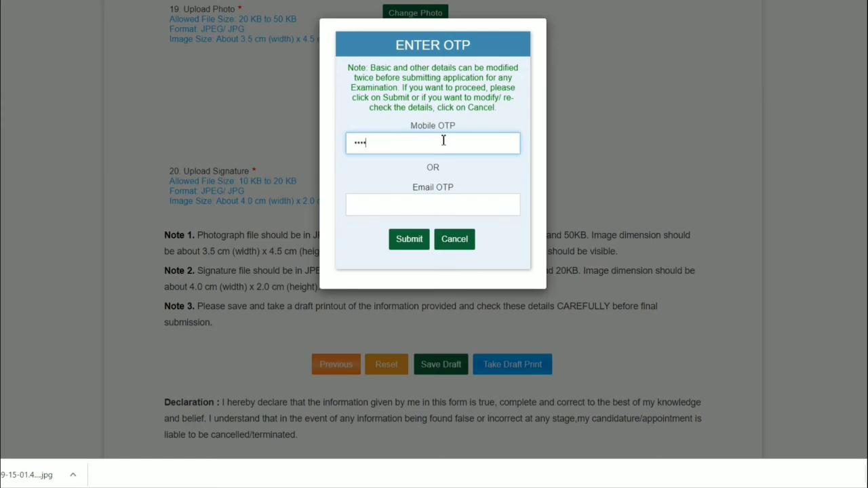
left_click(399, 247)
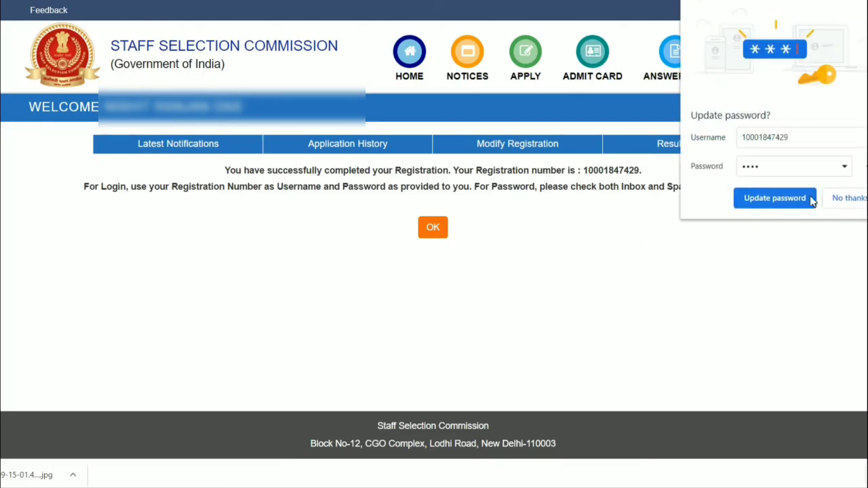
left_click(774, 198)
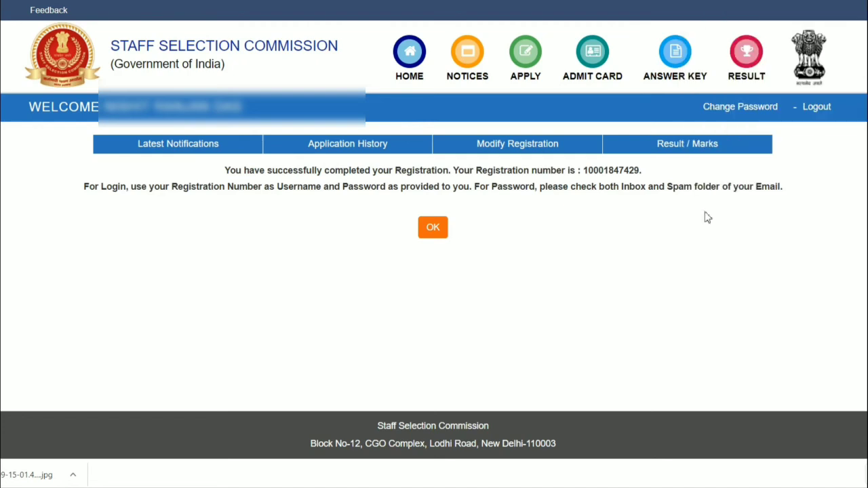
Acknowledge the completed registration and open the Constable (Executive) Male and Female in Delhi Police Examination, 2020 application to look over its fields
left_click(435, 229)
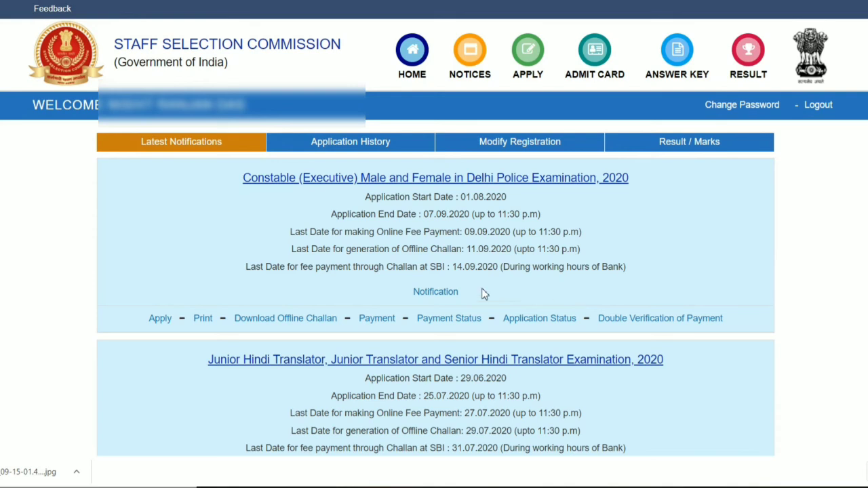
left_click(166, 319)
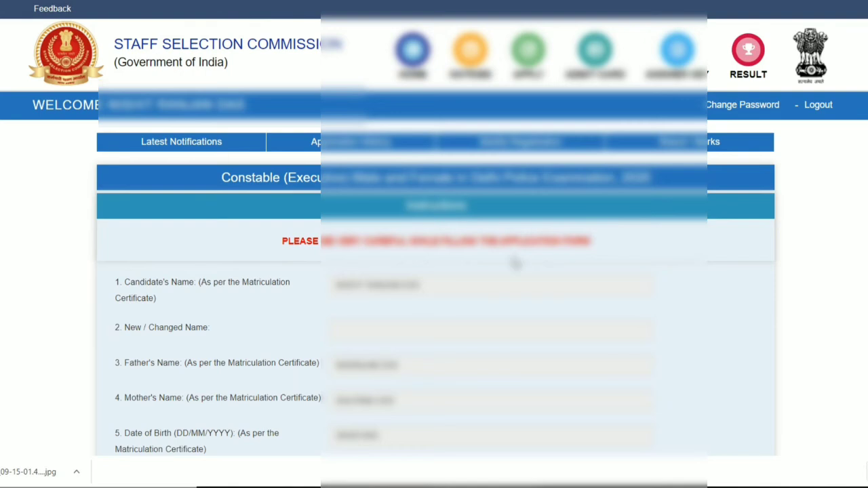
scroll(513, 262, "down", 5)
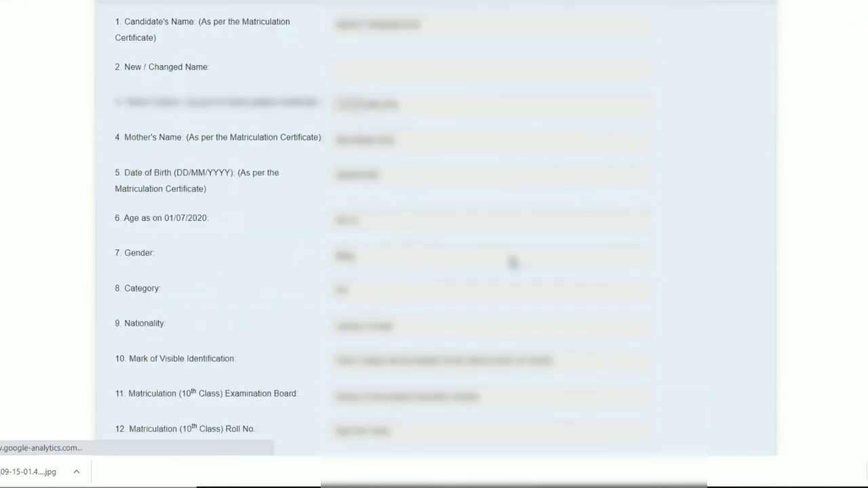
scroll(513, 262, "down", 8)
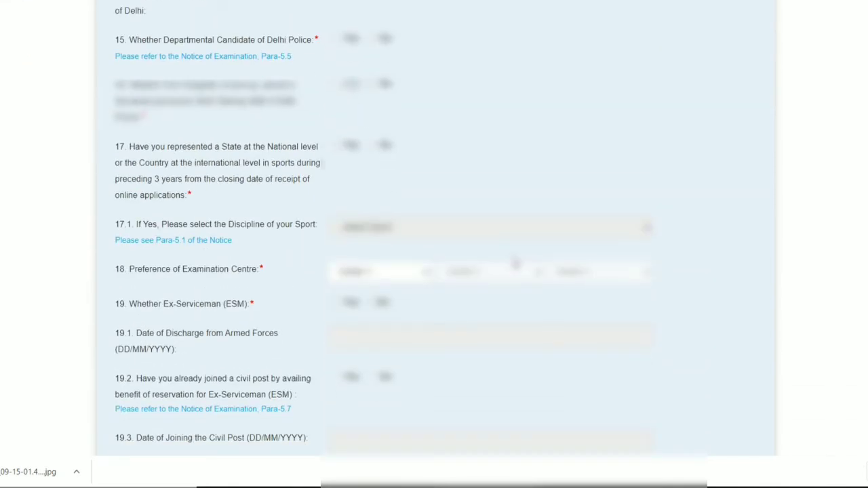
scroll(516, 263, "down", 2)
scroll(515, 263, "up", 5)
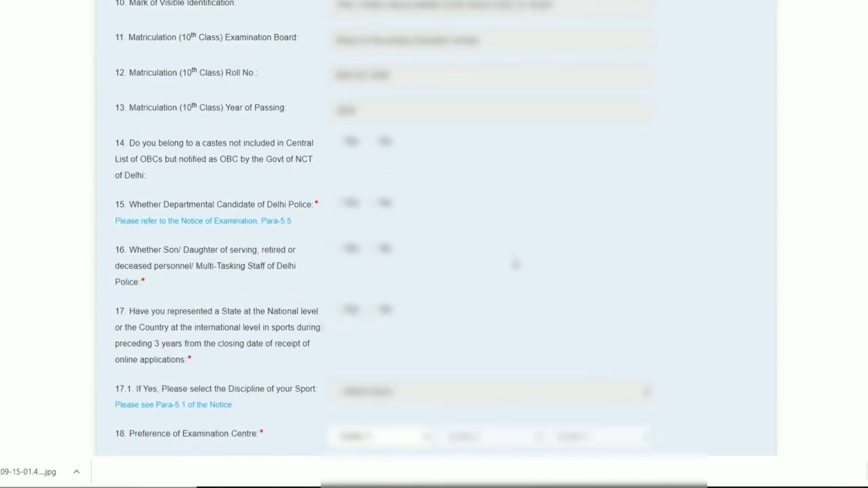
scroll(515, 263, "up", 3)
scroll(515, 263, "up", 2)
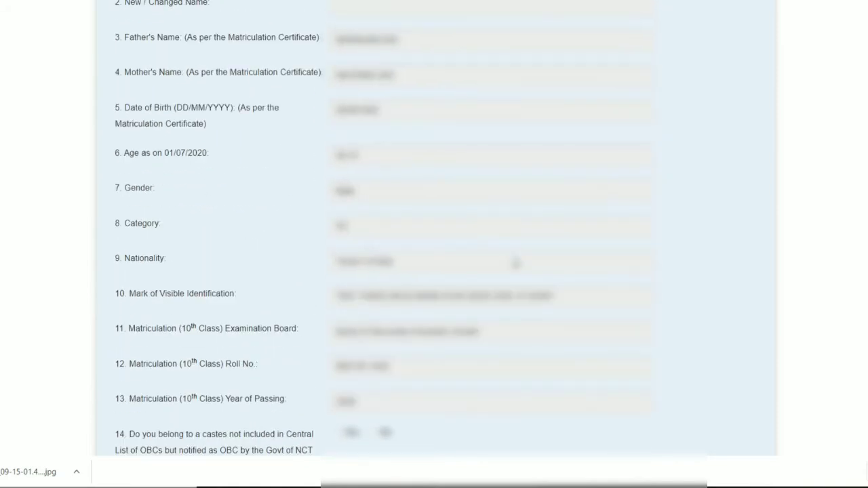
Answer No to being a Departmental Candidate of Delhi Police and to being a son or daughter of Delhi Police personnel
scroll(516, 264, "down", 4)
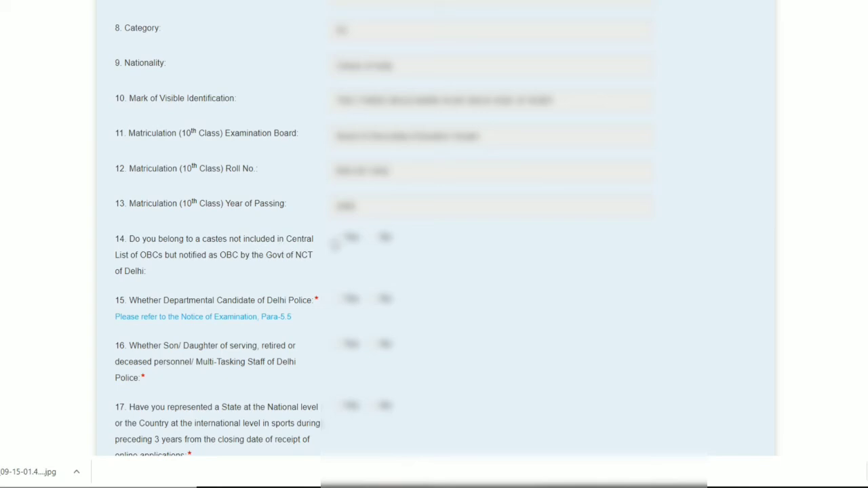
scroll(385, 239, "down", 1)
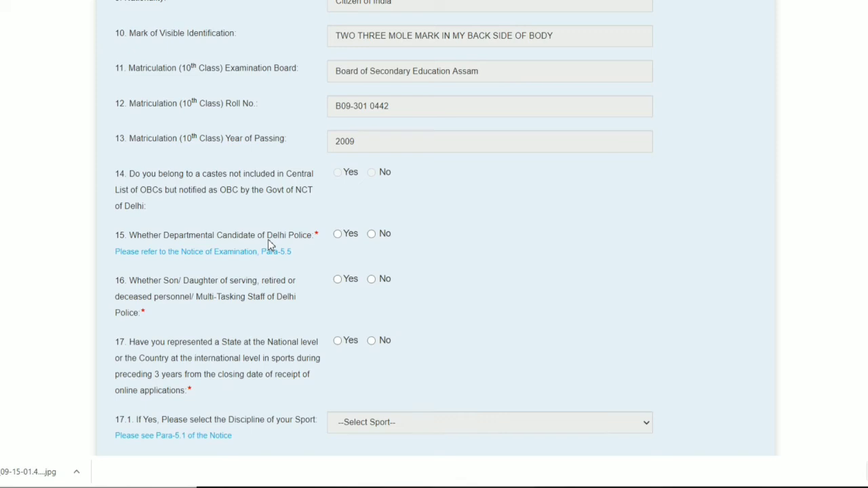
left_click(372, 235)
left_click(372, 279)
scroll(249, 360, "down", 1)
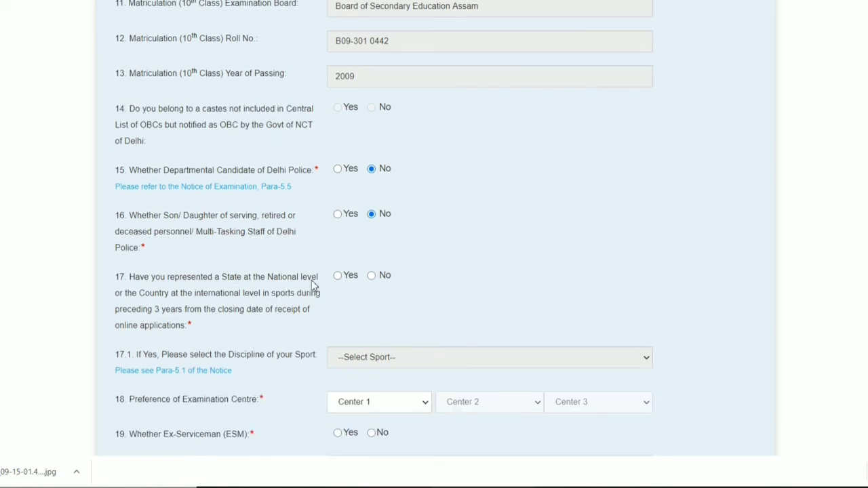
Answer No to representing a State or Country in sports, and choose CR-Agra(3001), CR-Prayagraj(3003) and CR-Gorakhpur(3007) as examination centre preferences
left_click(372, 276)
scroll(394, 306, "down", 1)
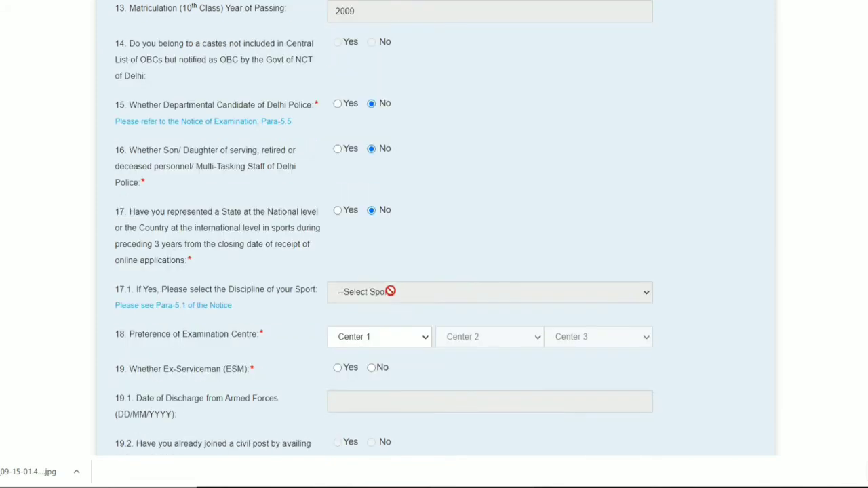
scroll(369, 261, "down", 2)
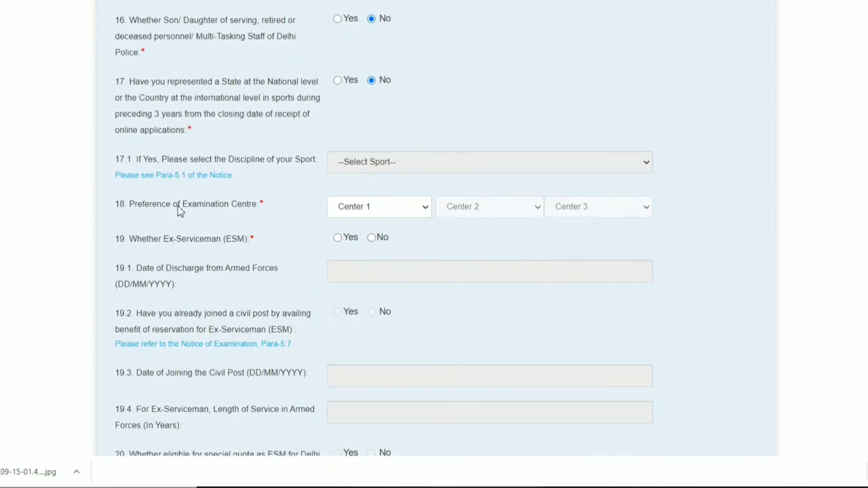
left_click(357, 212)
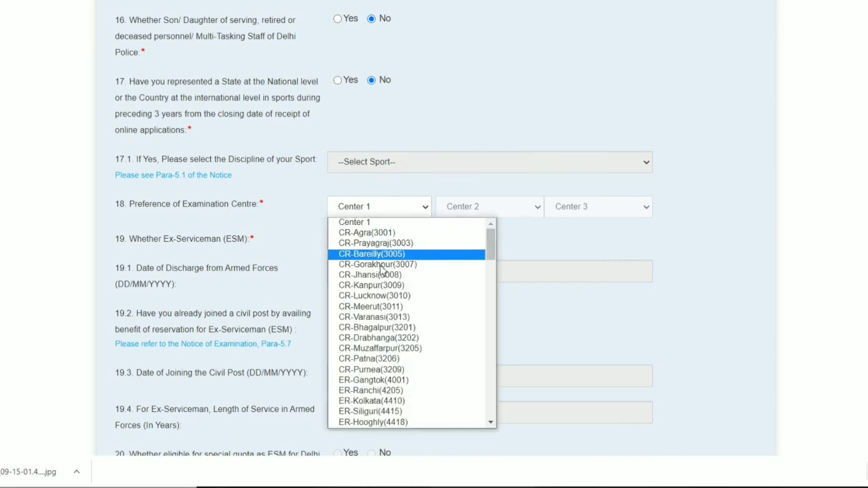
left_click(541, 240)
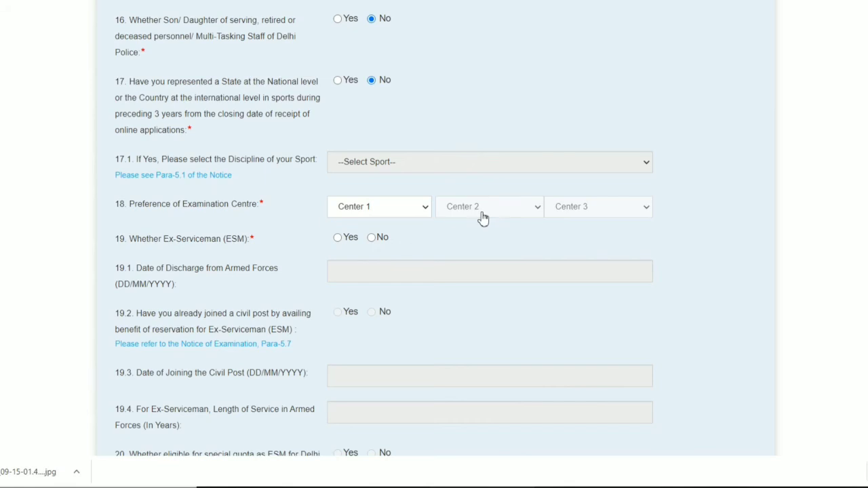
left_click(404, 210)
left_click(377, 234)
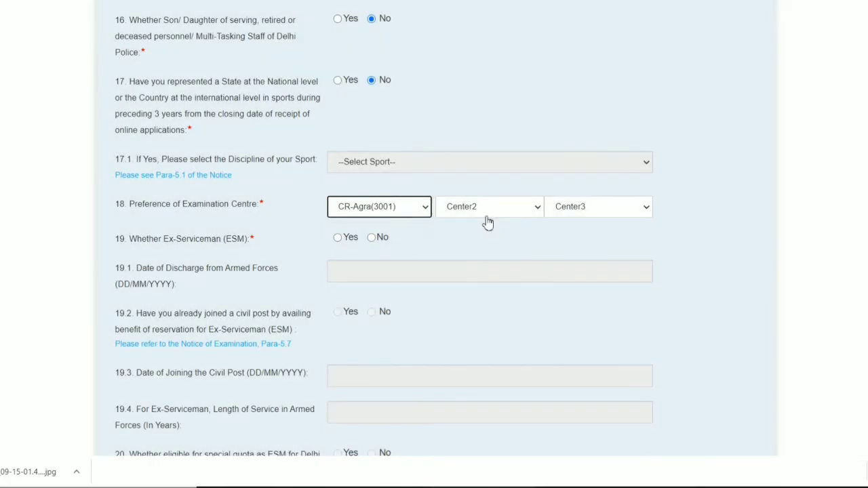
left_click(487, 209)
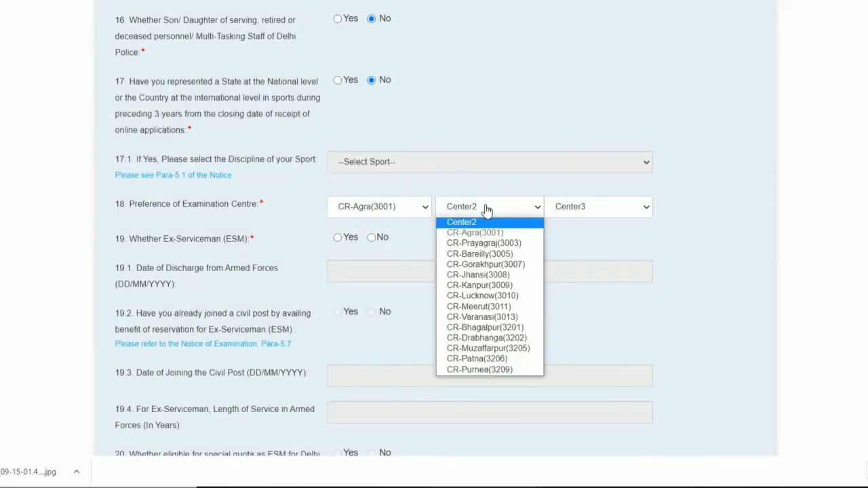
left_click(490, 248)
left_click(602, 211)
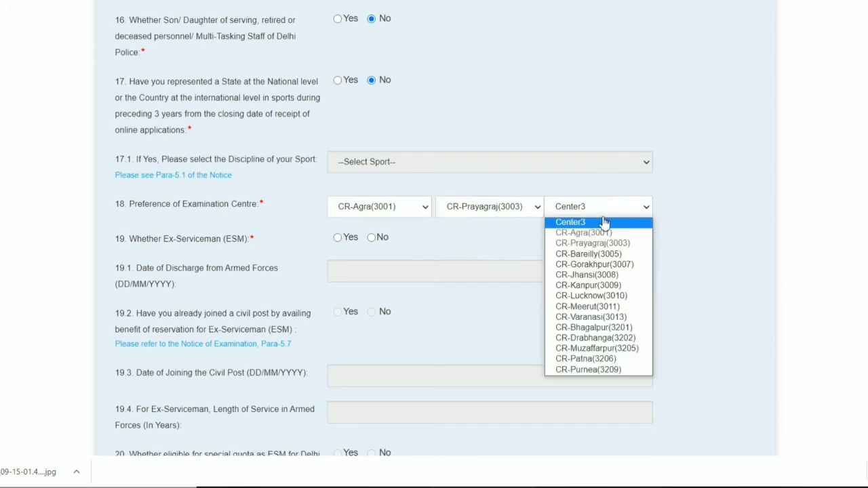
left_click(595, 265)
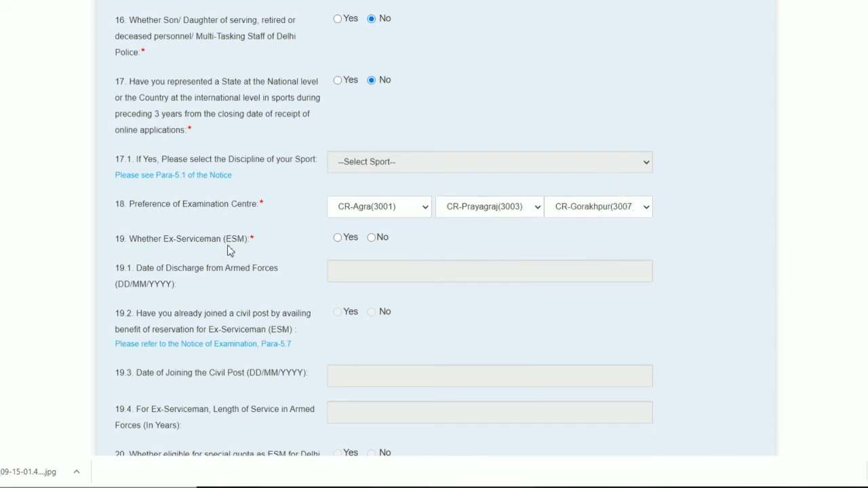
Answer No to being an Ex-Serviceman and No to seeking age relaxation
left_click(373, 239)
scroll(389, 257, "down", 4)
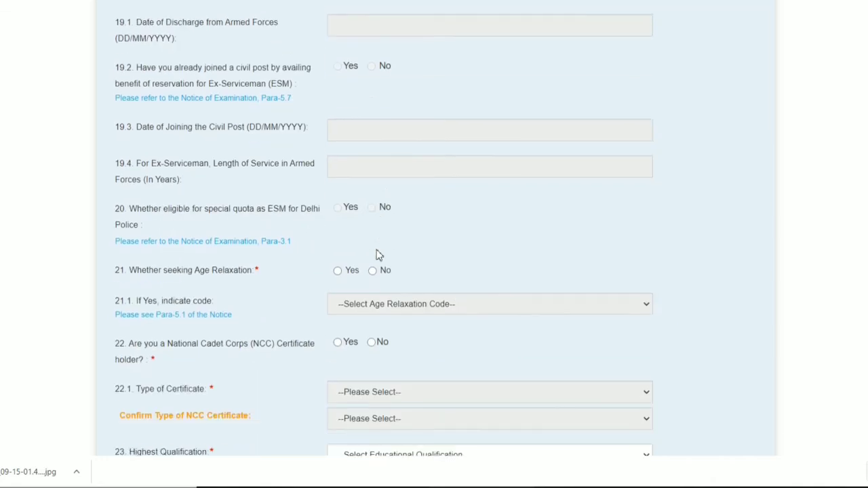
left_click(339, 258)
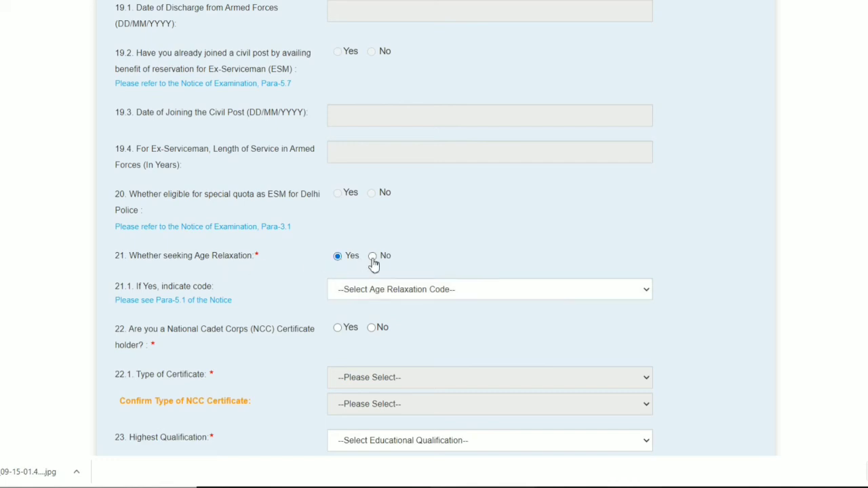
left_click(372, 256)
Set Highest Qualification to Intermediate/ Higher Secondary/ 10+2(2) and the qualifying educational qualification to 12th
scroll(374, 275, "down", 2)
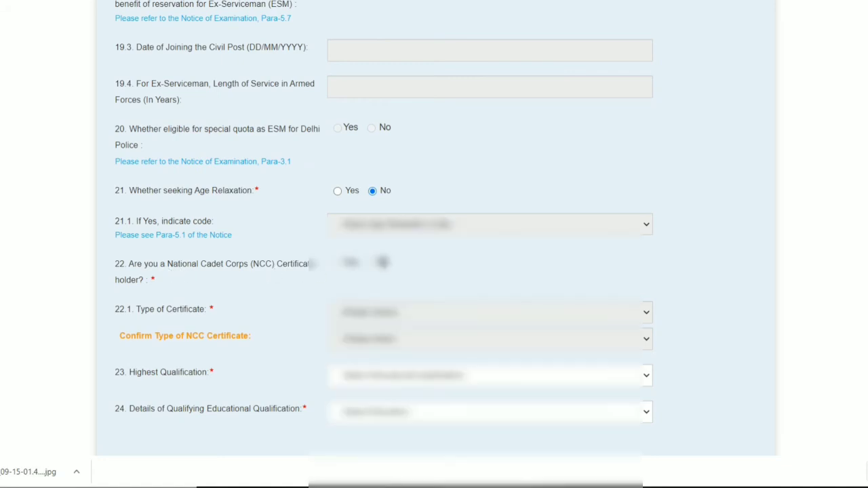
scroll(384, 263, "down", 4)
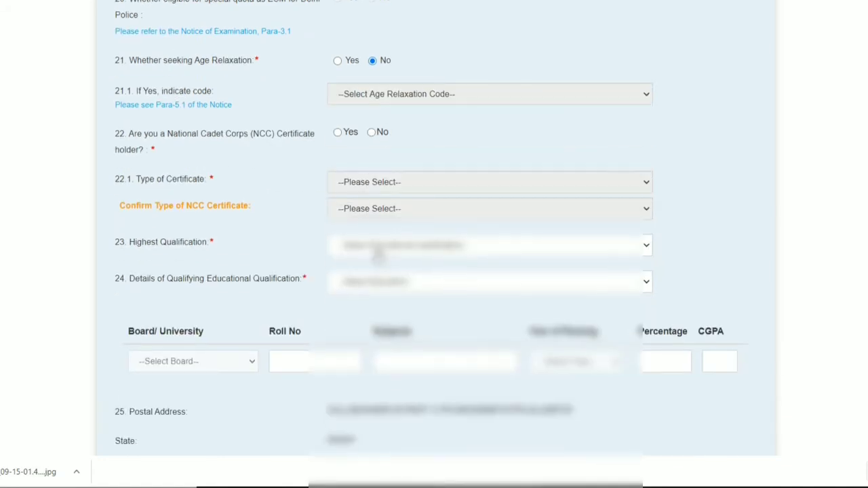
scroll(332, 197, "down", 2)
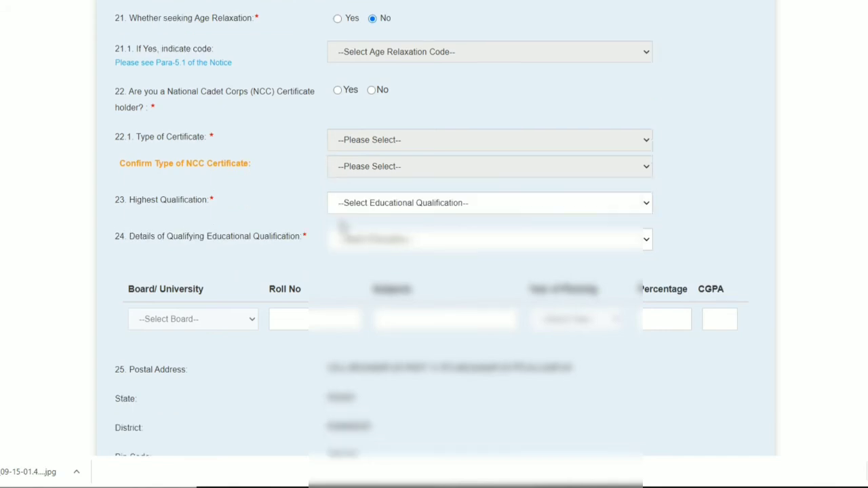
left_click(374, 184)
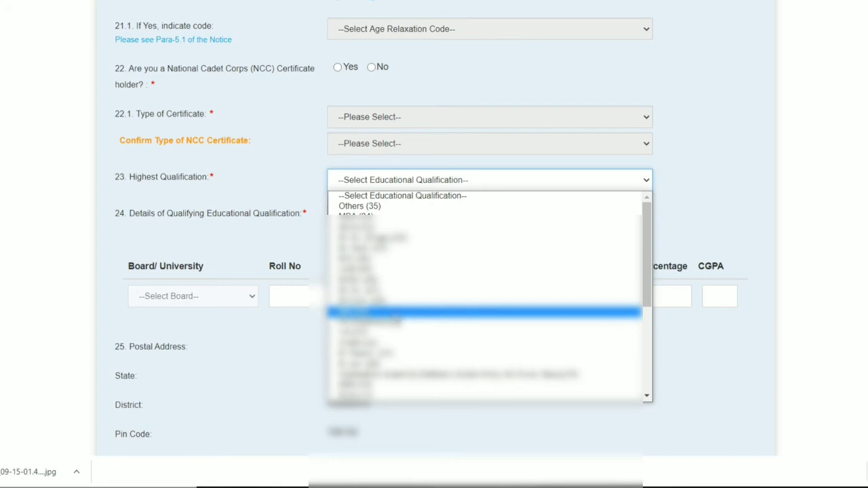
scroll(397, 305, "down", 4)
scroll(396, 319, "down", 1)
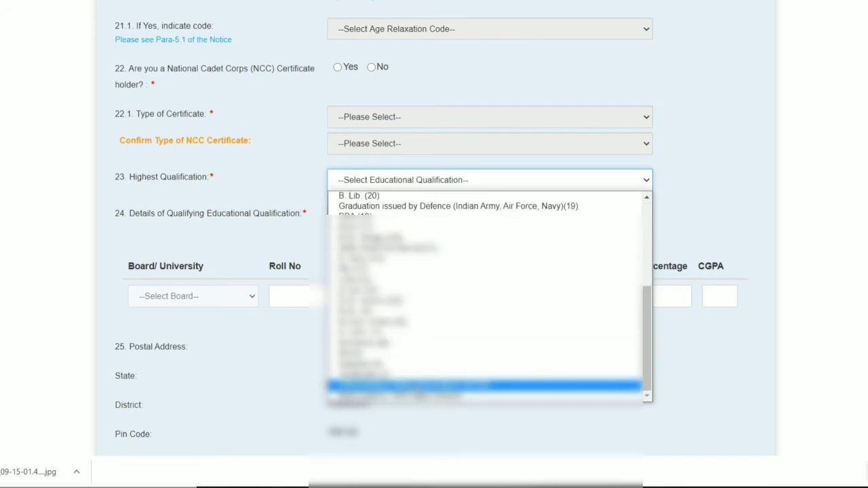
left_click(418, 385)
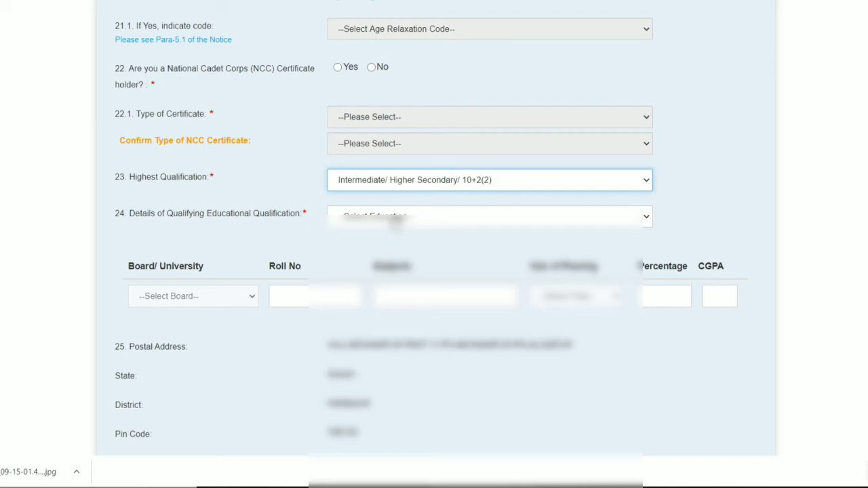
left_click(395, 219)
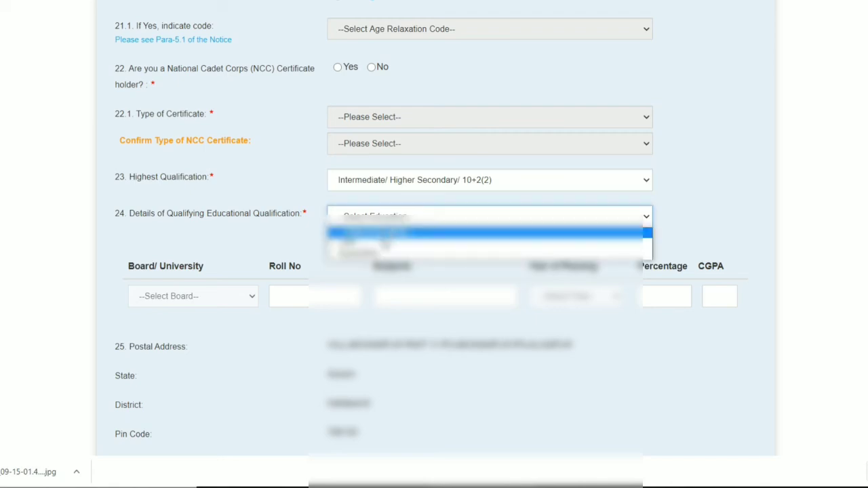
left_click(384, 243)
Select the Central Board of Secondary Education as Board/University and go through the Roll No, Subjects, Year of Passing and Percentage fields without filling them
scroll(278, 258, "down", 1)
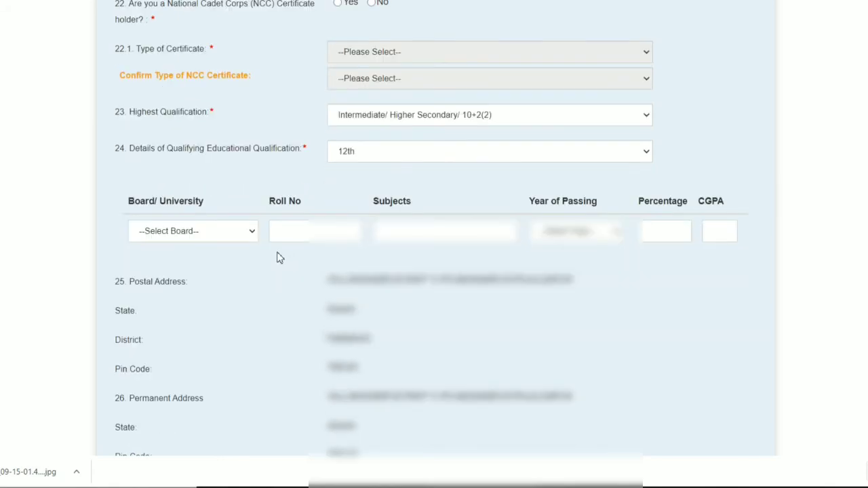
left_click(196, 234)
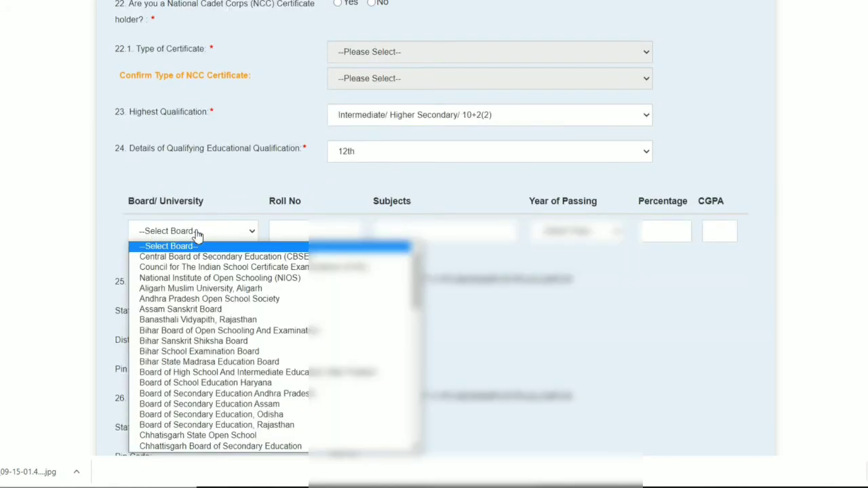
left_click(205, 256)
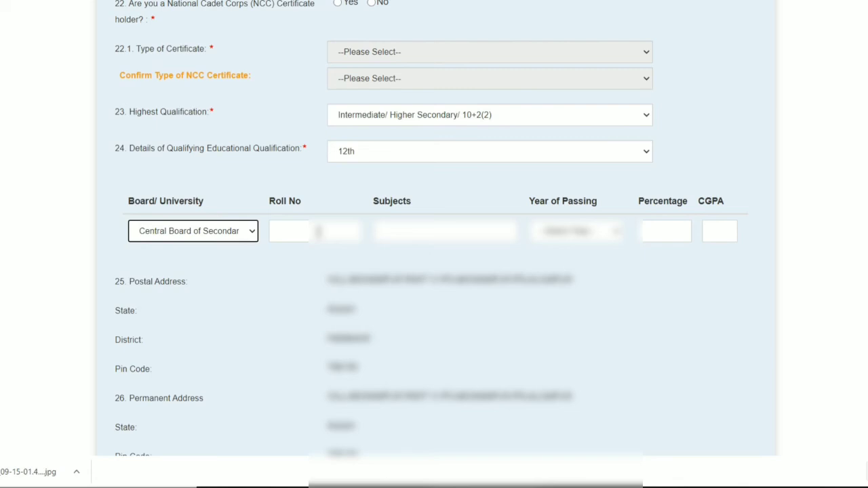
left_click(318, 231)
left_click(418, 229)
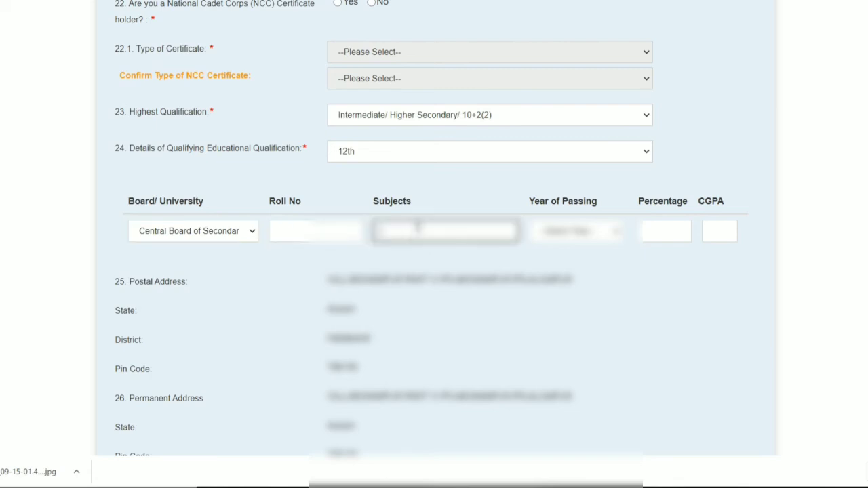
left_click(592, 235)
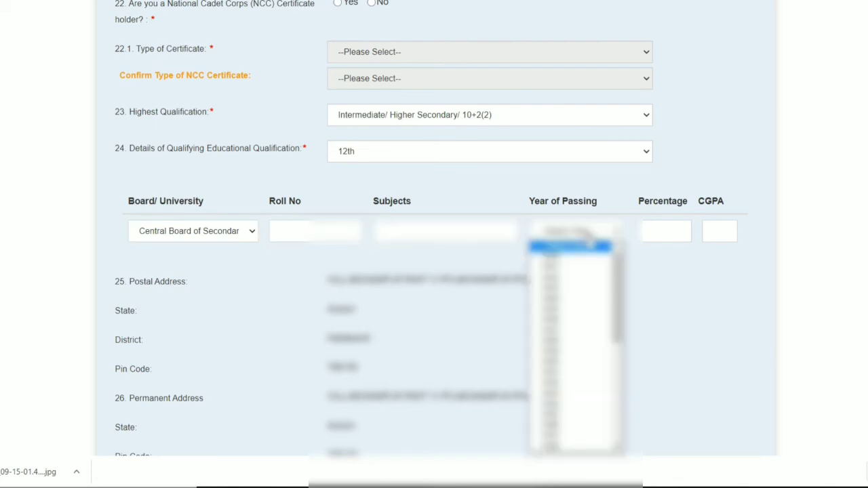
left_click(673, 231)
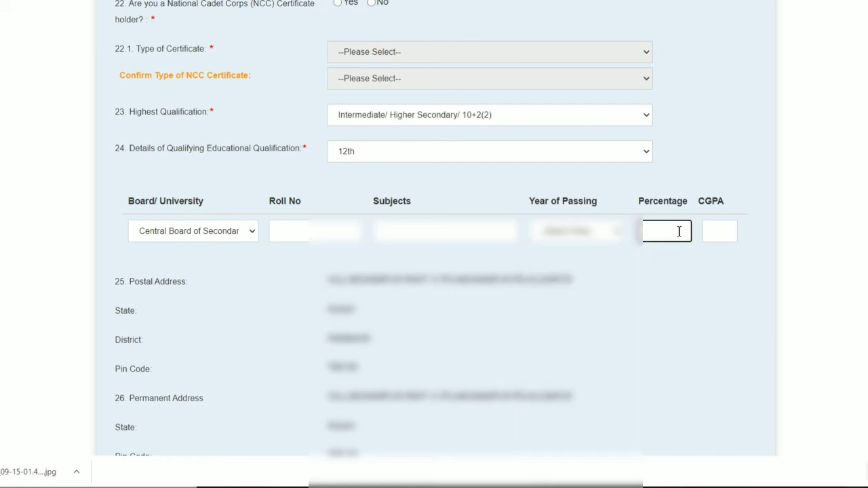
Look over the address, photograph, signature and declaration sections, and open the Application Form Preview
scroll(717, 252, "down", 6)
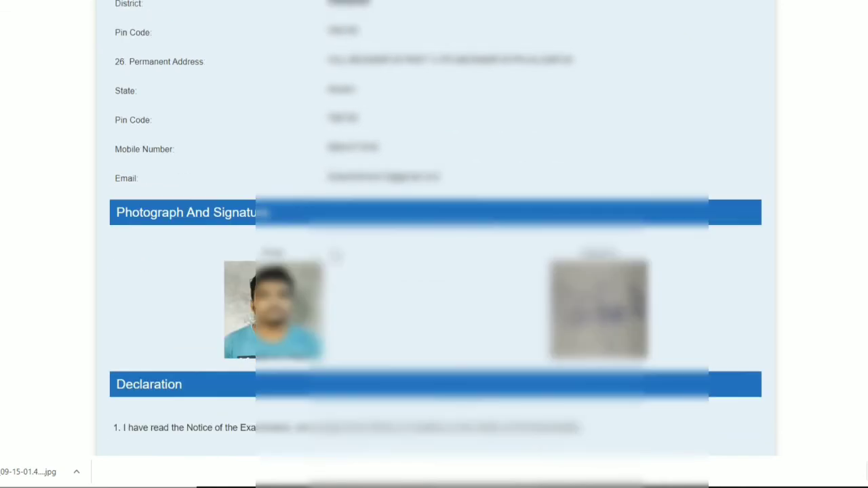
scroll(335, 257, "down", 4)
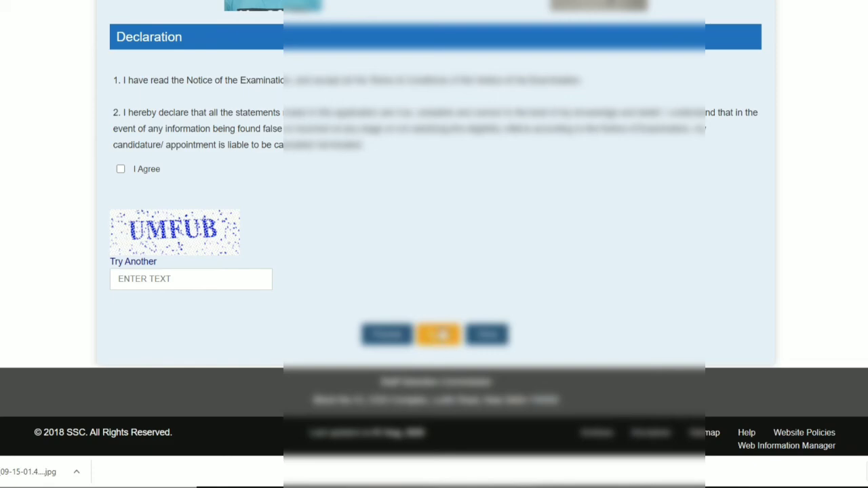
left_click(438, 333)
scroll(489, 216, "down", 5)
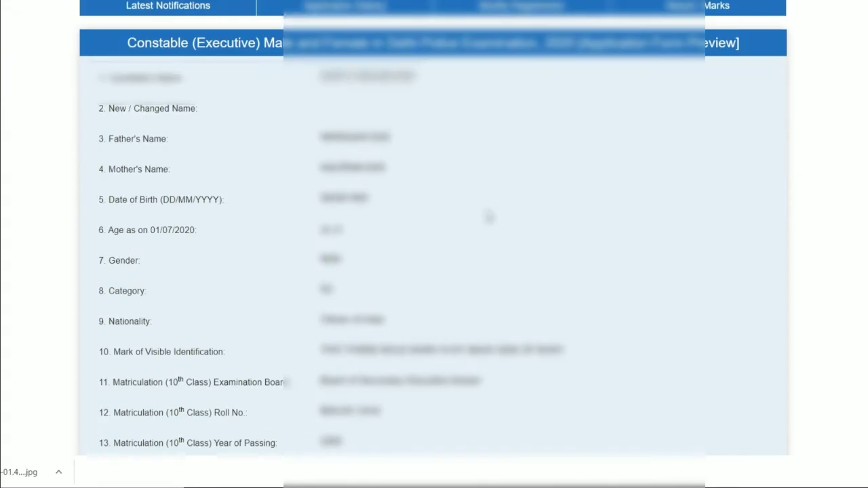